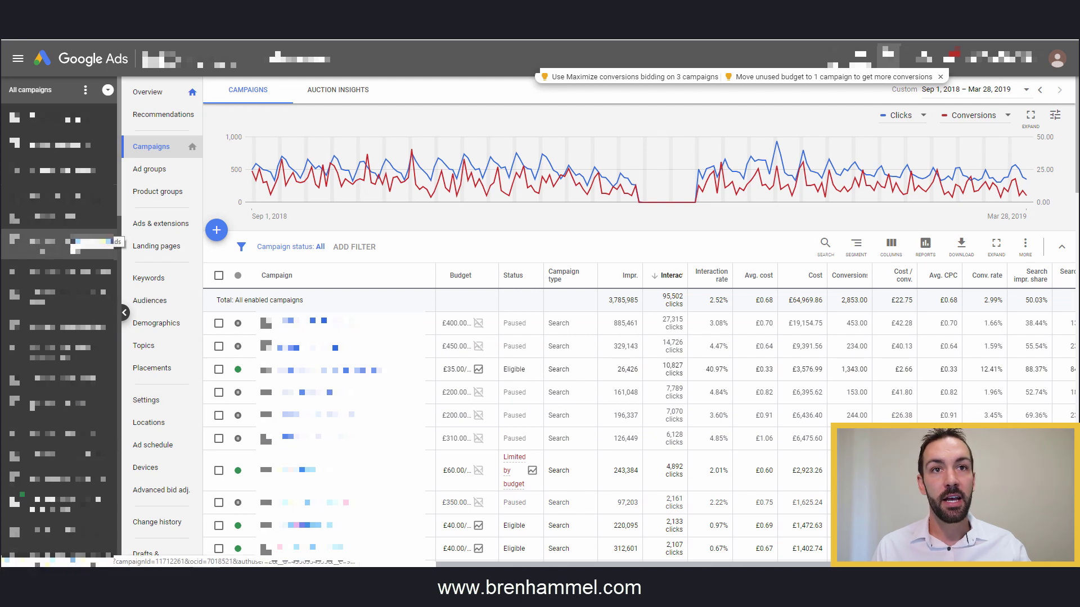
- Open the settings of the enabled £35.00/day Search campaign and review its target and exclude location options
{"action": "left_click", "coordinate": [66, 506]}
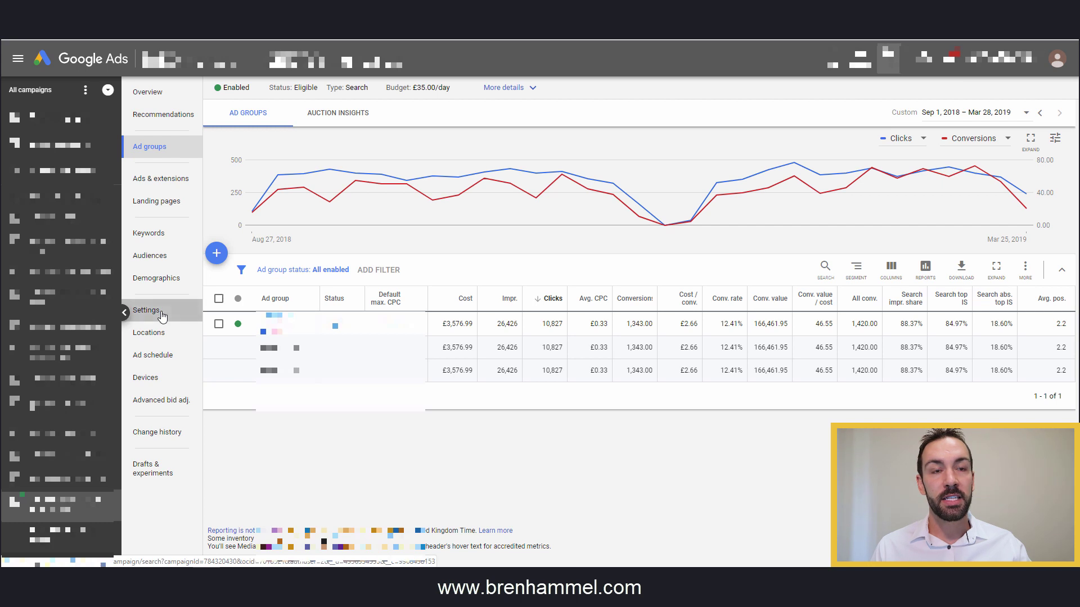
{"action": "left_click", "coordinate": [161, 315]}
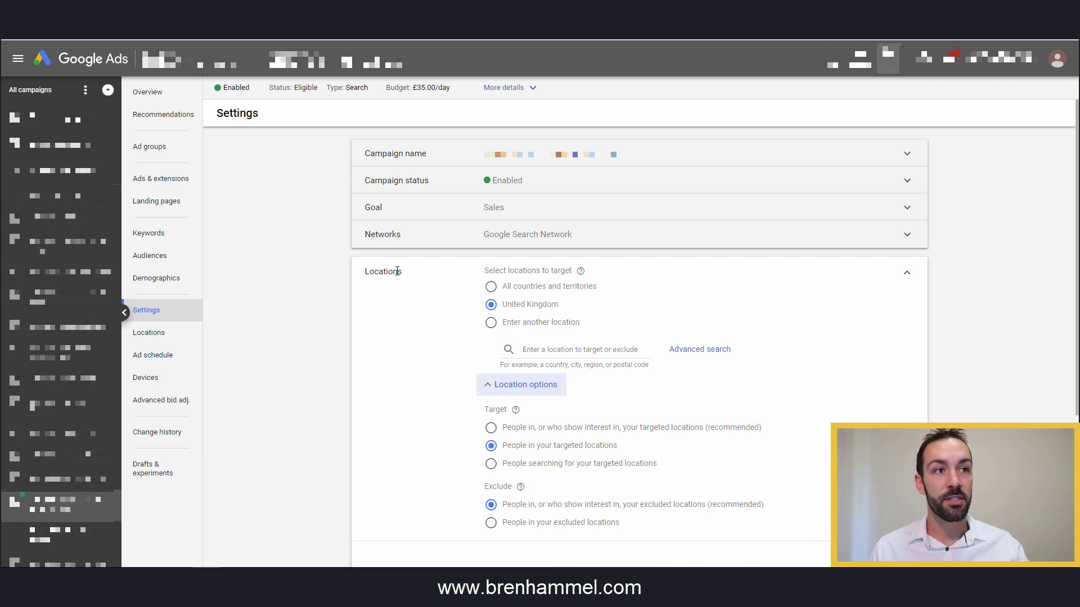
{"action": "left_click", "coordinate": [518, 396]}
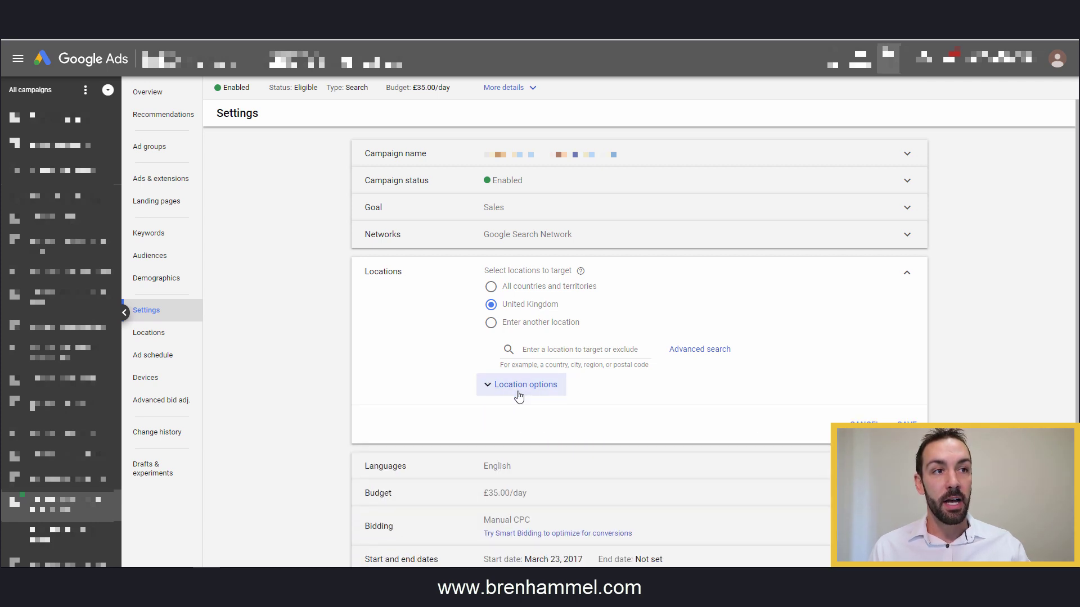
{"action": "left_click", "coordinate": [518, 395]}
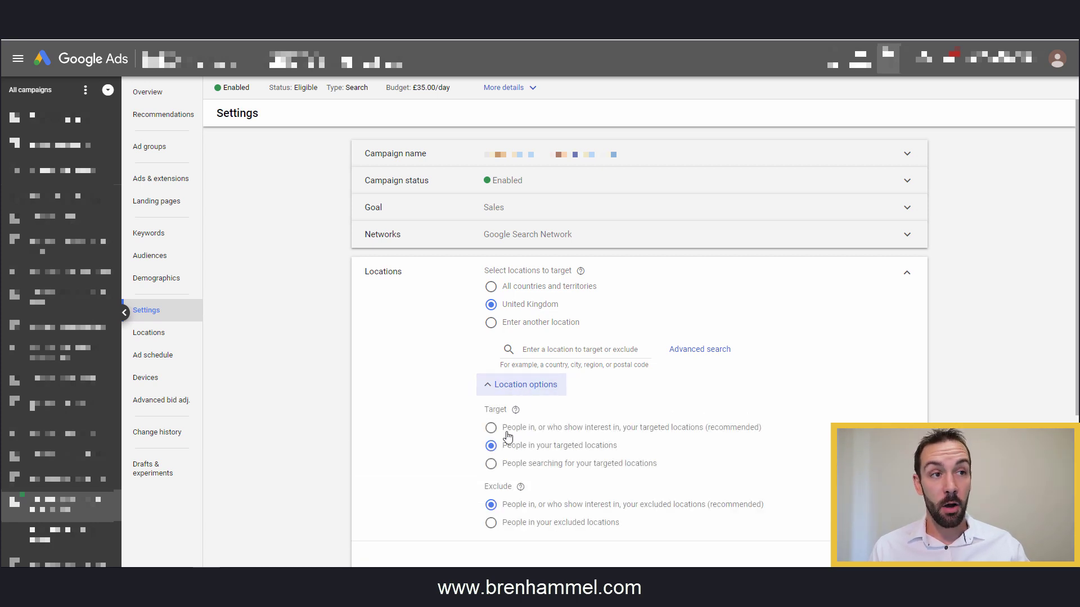
{"action": "scroll", "coordinate": [499, 447], "scroll_direction": "down", "scroll_amount": 1}
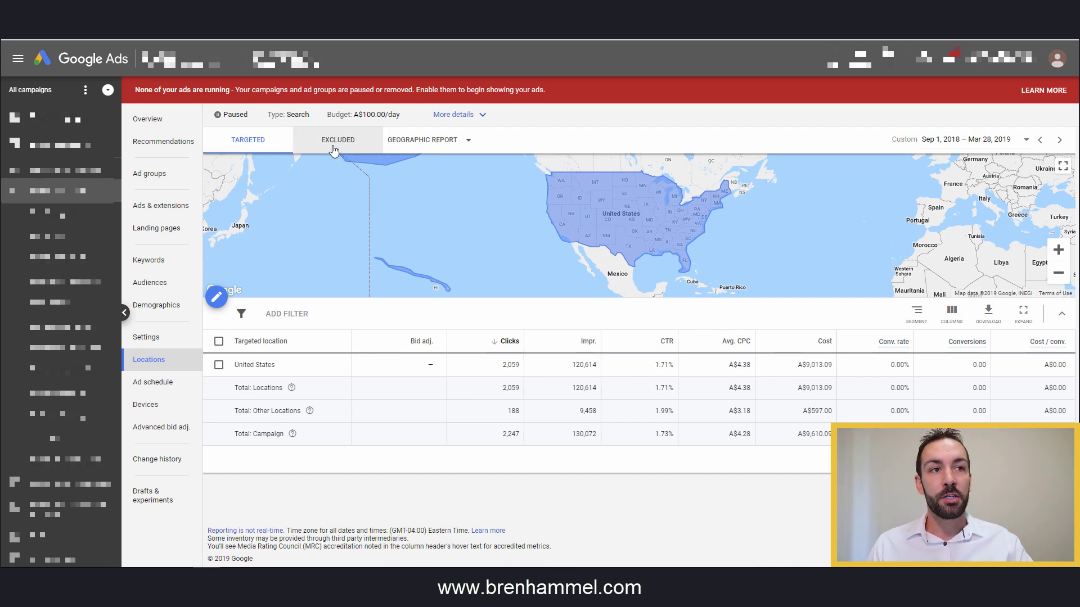
- Open the paused £400.00/day campaign's user location report and break the United Kingdom down by city
{"action": "mouse_move", "coordinate": [430, 366]}
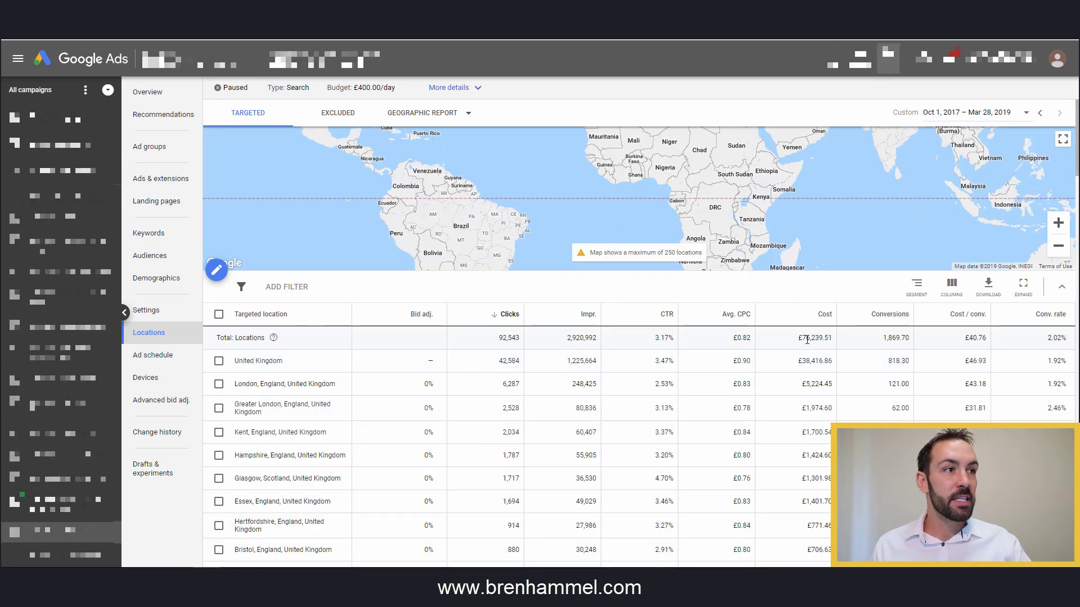
{"action": "scroll", "coordinate": [807, 342], "scroll_direction": "down", "scroll_amount": 1}
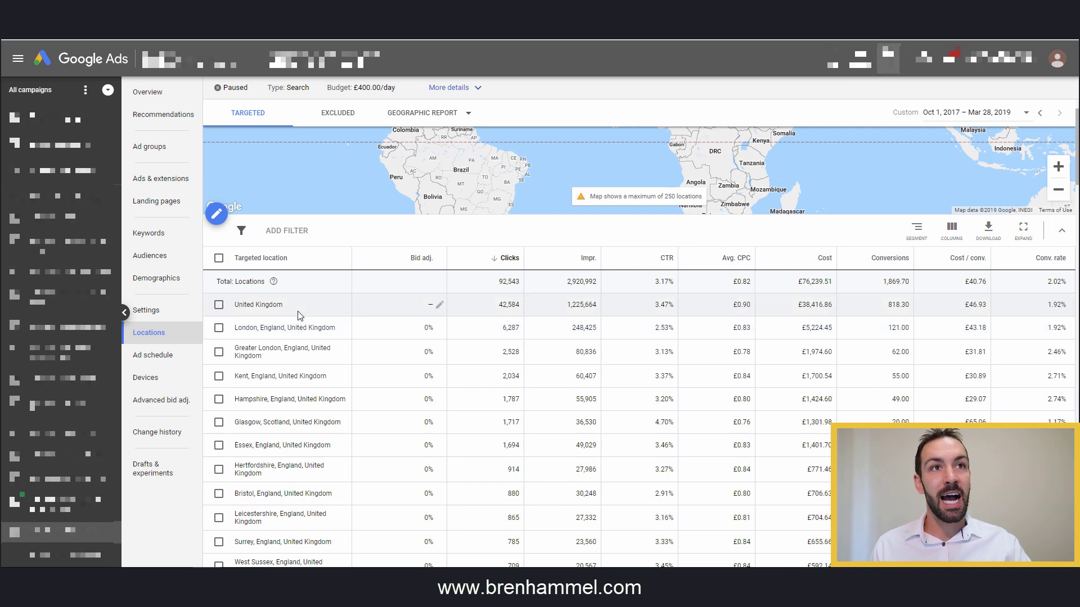
{"action": "scroll", "coordinate": [281, 304], "scroll_direction": "up", "scroll_amount": 1}
{"action": "scroll", "coordinate": [303, 378], "scroll_direction": "down", "scroll_amount": 1}
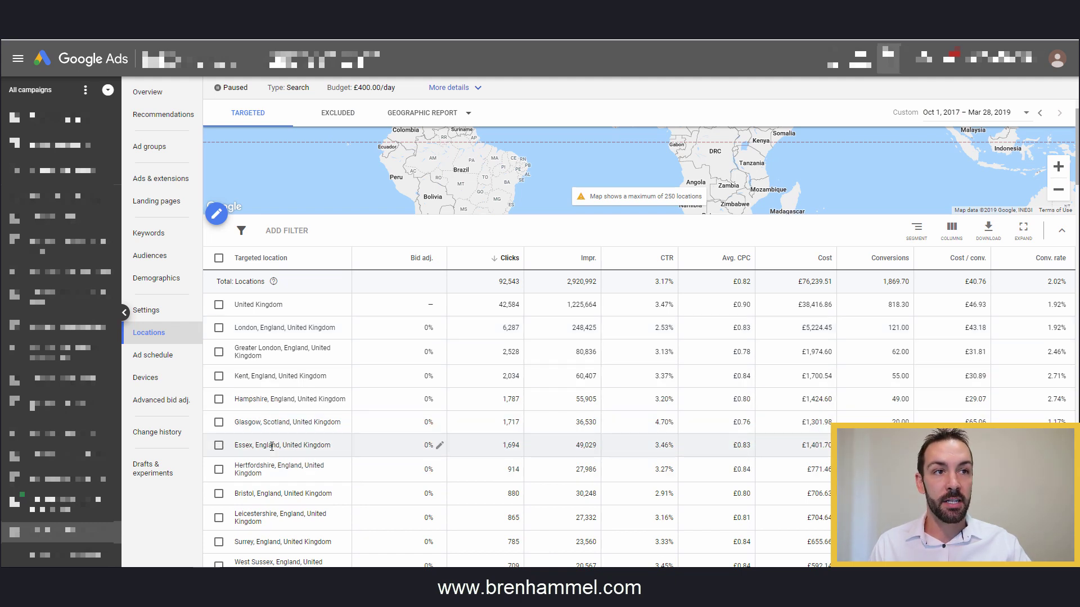
{"action": "scroll", "coordinate": [271, 446], "scroll_direction": "up", "scroll_amount": 1}
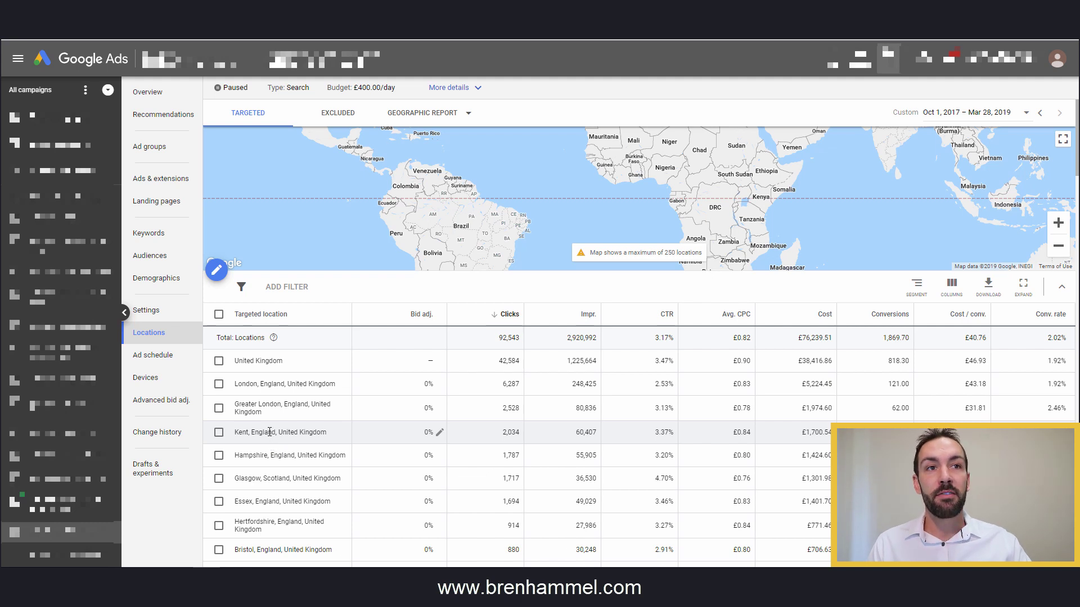
{"action": "left_click", "coordinate": [401, 124]}
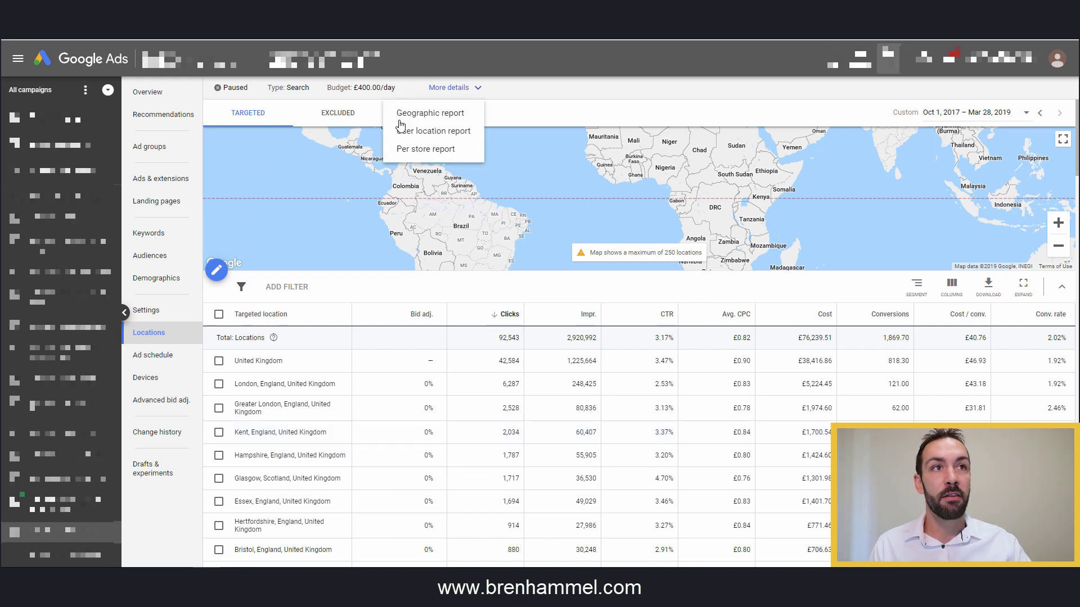
{"action": "left_click", "coordinate": [440, 131]}
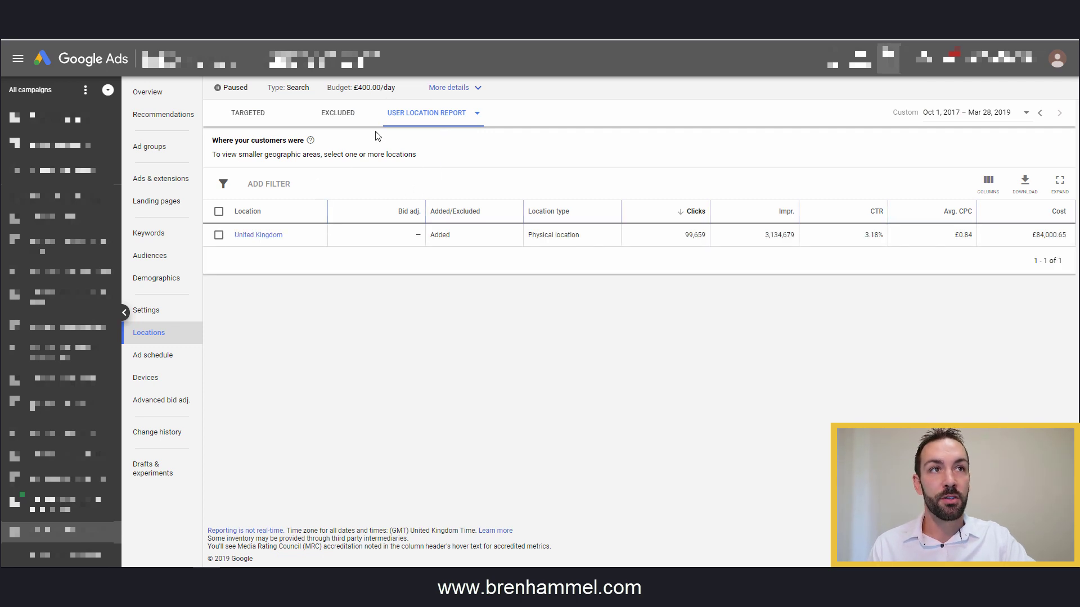
{"action": "left_click", "coordinate": [420, 115]}
{"action": "left_click", "coordinate": [270, 235]}
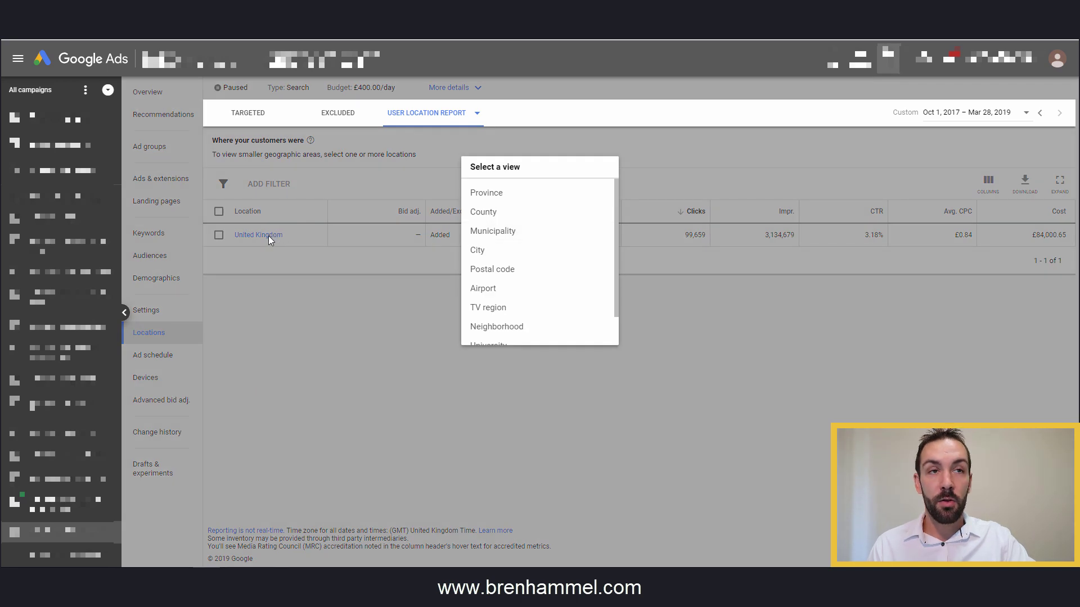
{"action": "left_click", "coordinate": [481, 250]}
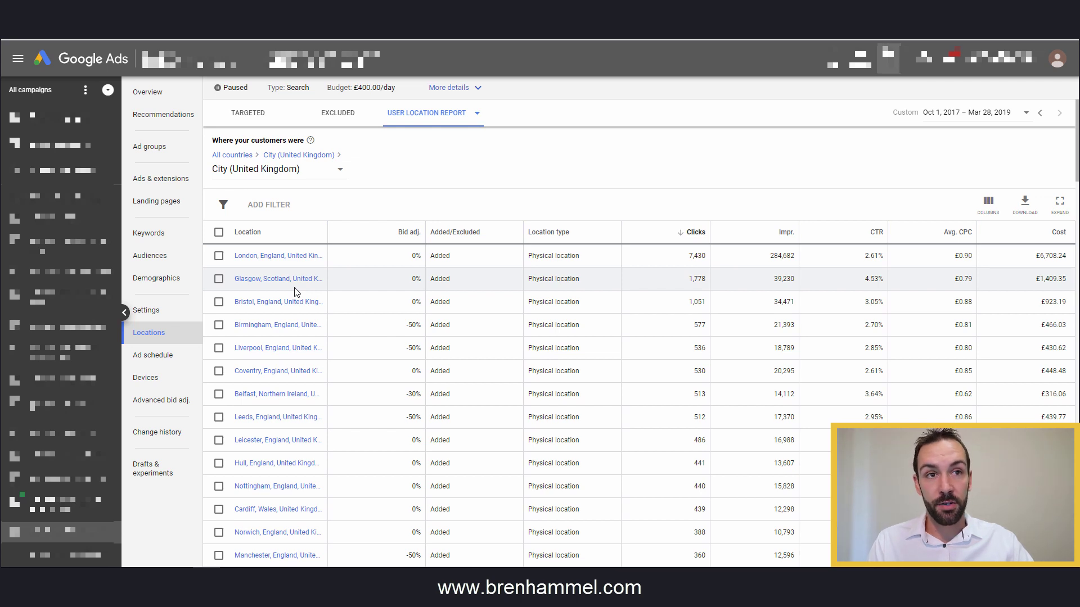
- Add the Conversions, Cost / conv. and Conv. rate columns to the user location report
{"action": "left_click", "coordinate": [989, 216]}
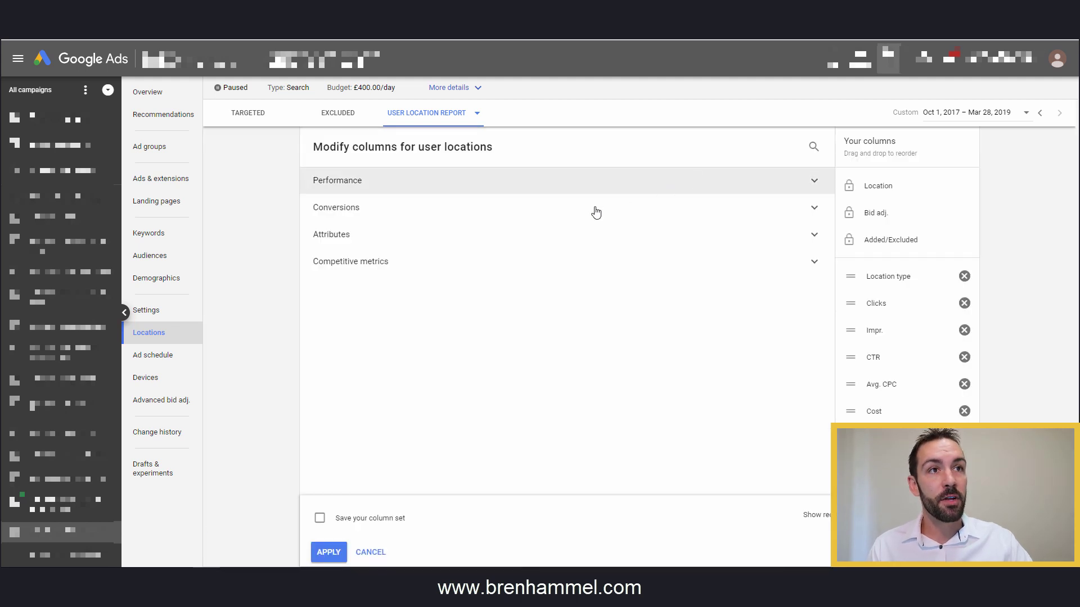
{"action": "left_click", "coordinate": [420, 219]}
{"action": "left_click", "coordinate": [319, 245]}
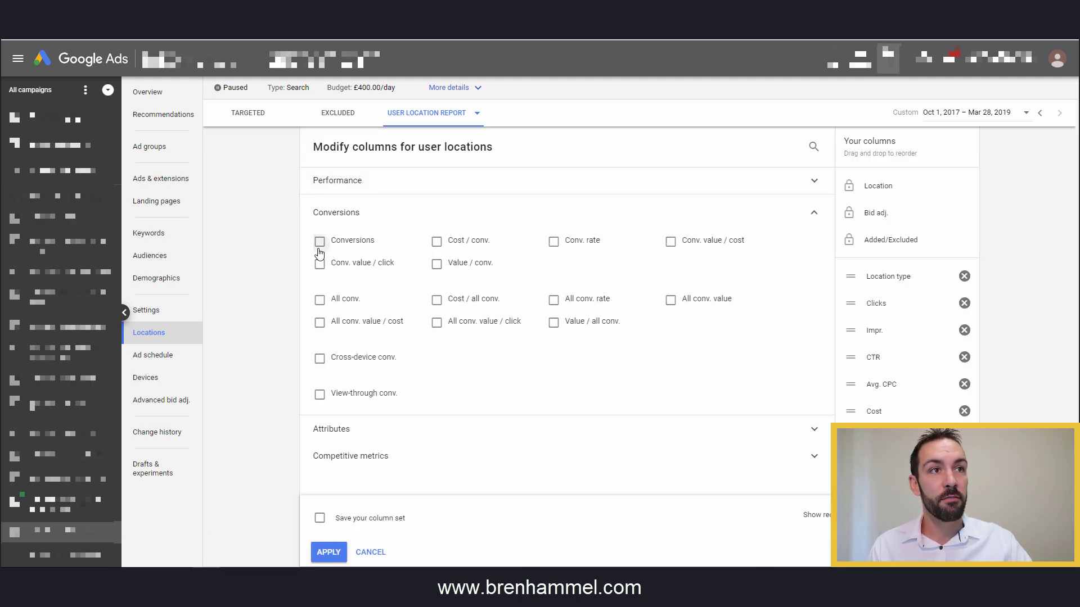
{"action": "left_click", "coordinate": [440, 245]}
{"action": "left_click", "coordinate": [554, 243]}
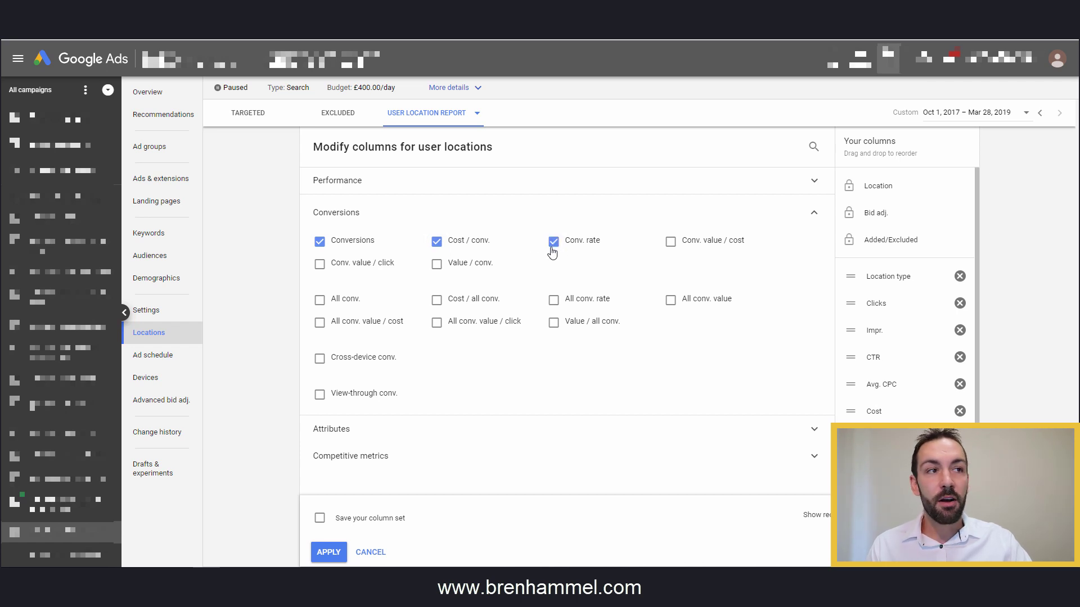
{"action": "left_click", "coordinate": [329, 552]}
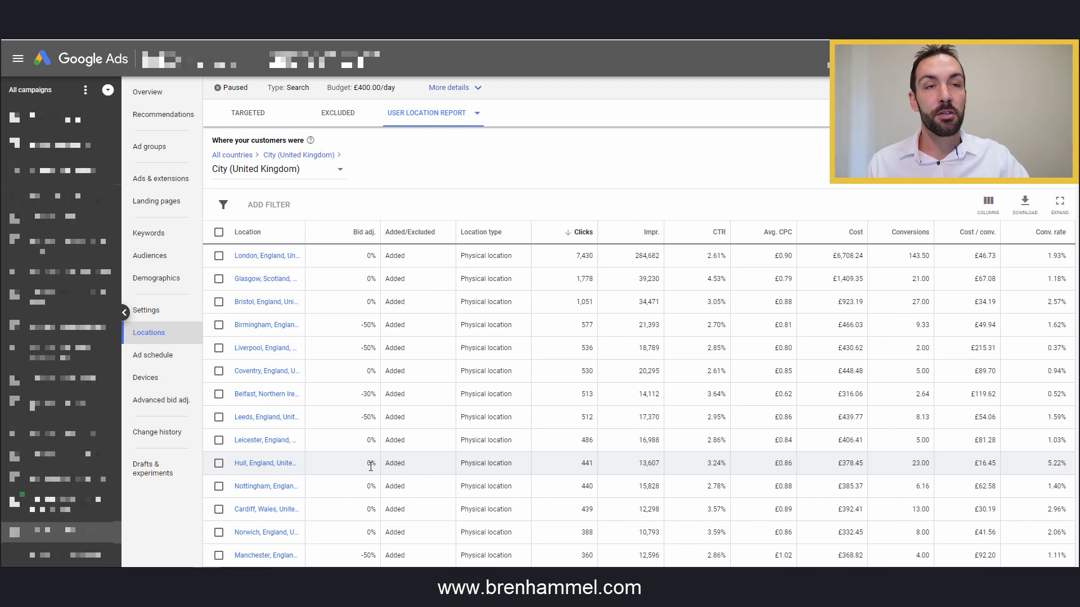
- Filter the city list to a cost per conversion of at most £35 (<=)
{"action": "left_click", "coordinate": [282, 206]}
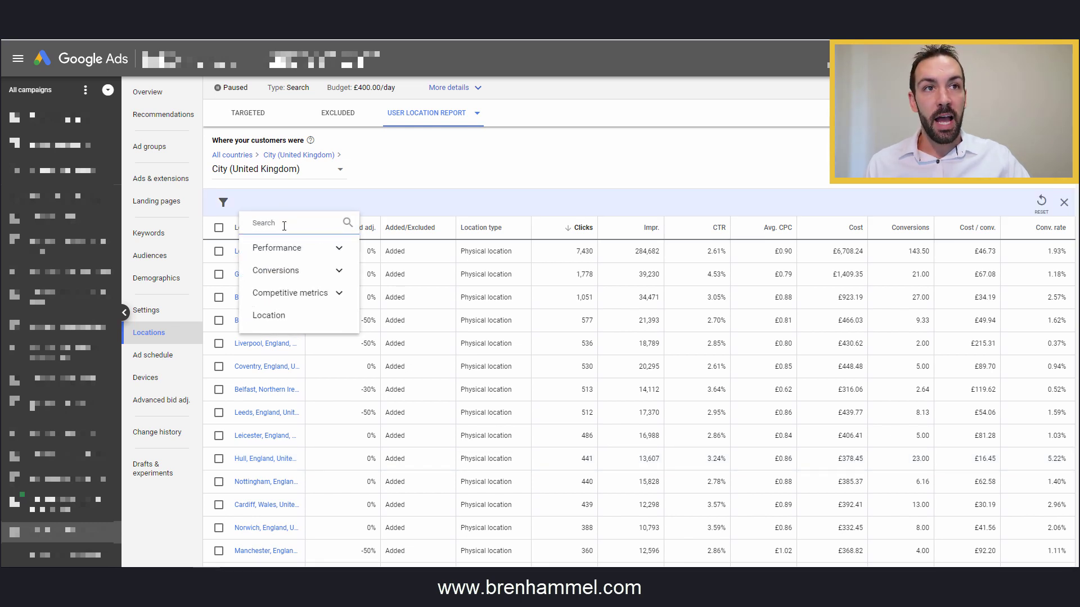
{"action": "left_click", "coordinate": [292, 271]}
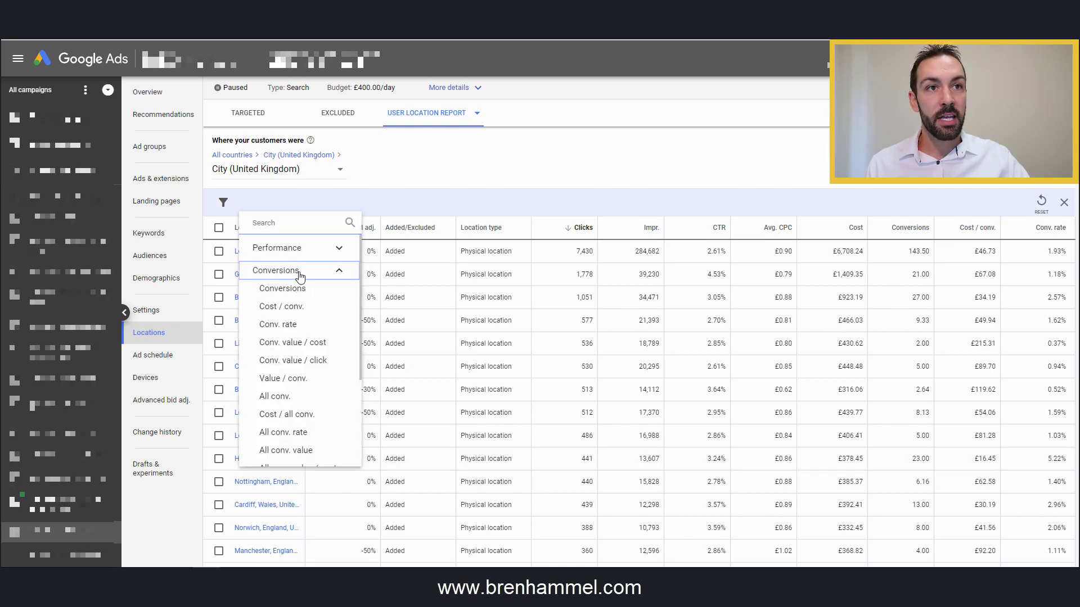
{"action": "left_click", "coordinate": [296, 309]}
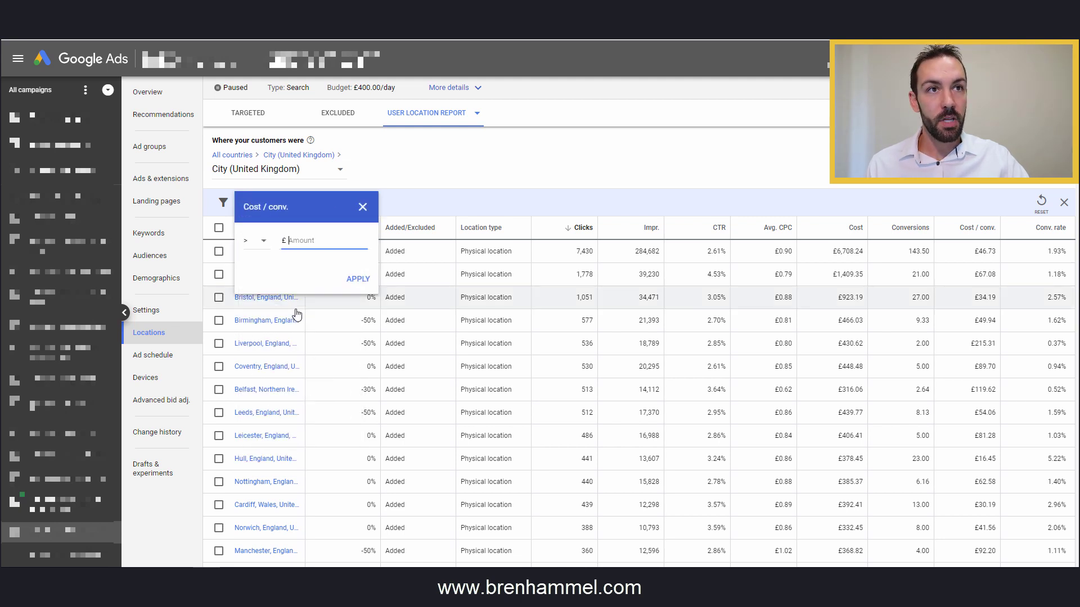
{"action": "left_click", "coordinate": [252, 243]}
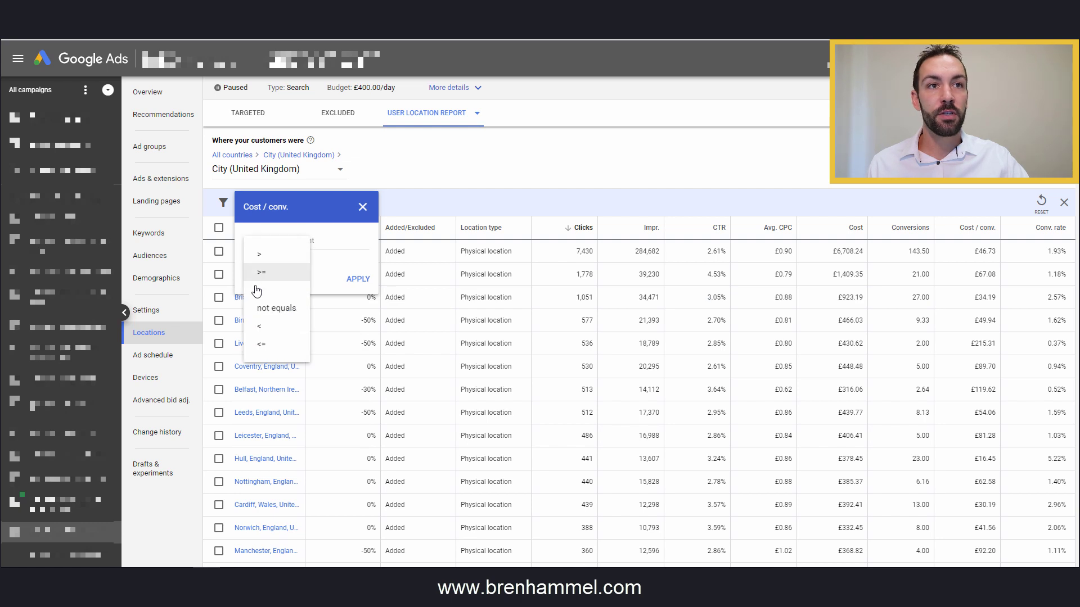
{"action": "left_click", "coordinate": [275, 347]}
{"action": "left_click", "coordinate": [298, 242]}
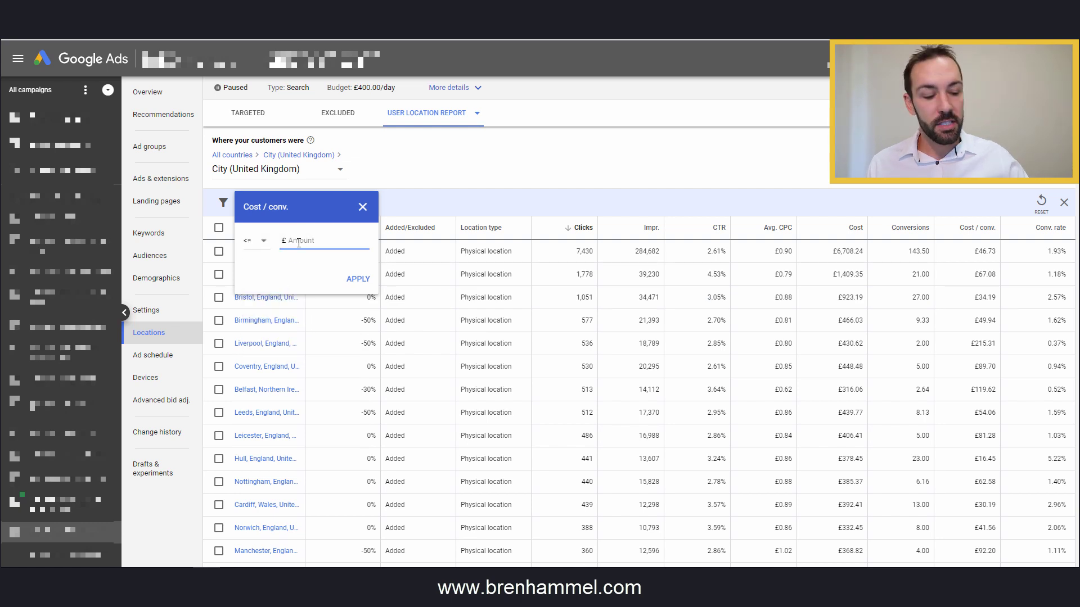
{"action": "type", "text": "35"}
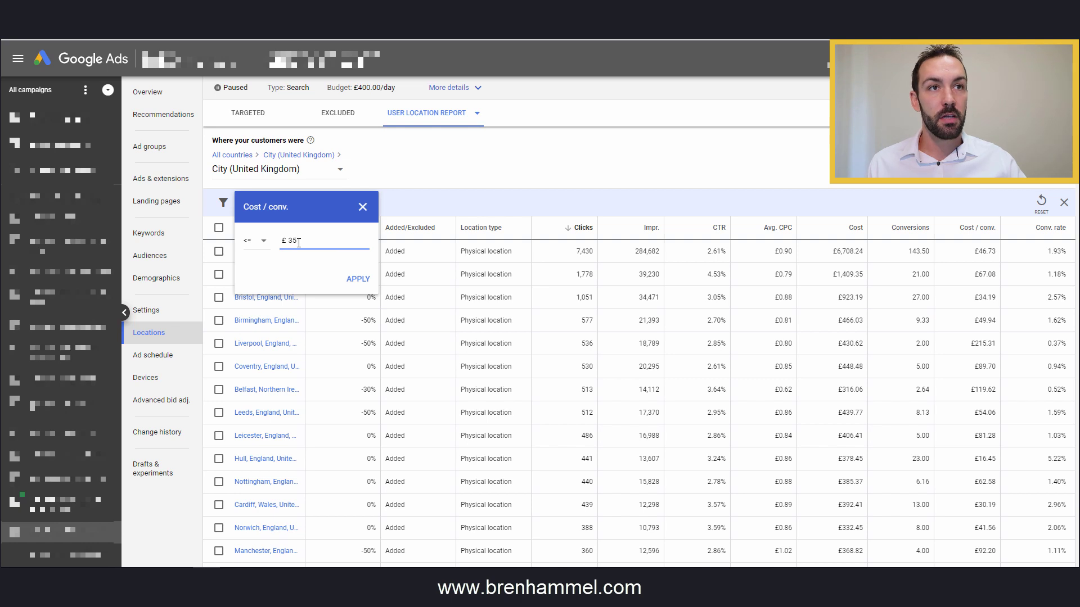
{"action": "left_click", "coordinate": [357, 280]}
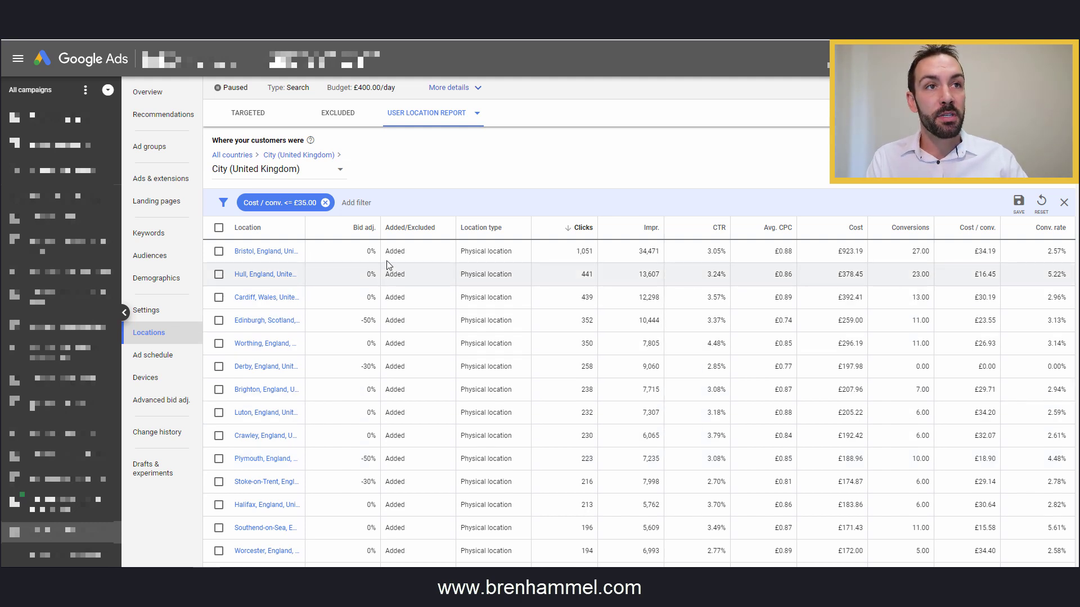
- Add a second filter keeping only cities with more than 75 clicks
{"action": "left_click", "coordinate": [358, 203]}
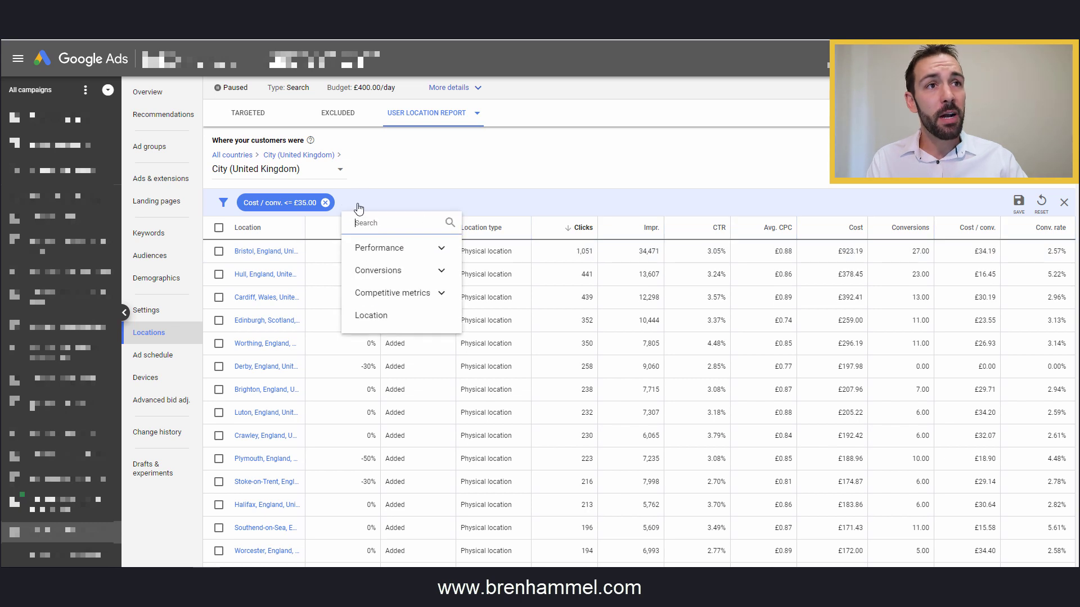
{"action": "left_click", "coordinate": [385, 249]}
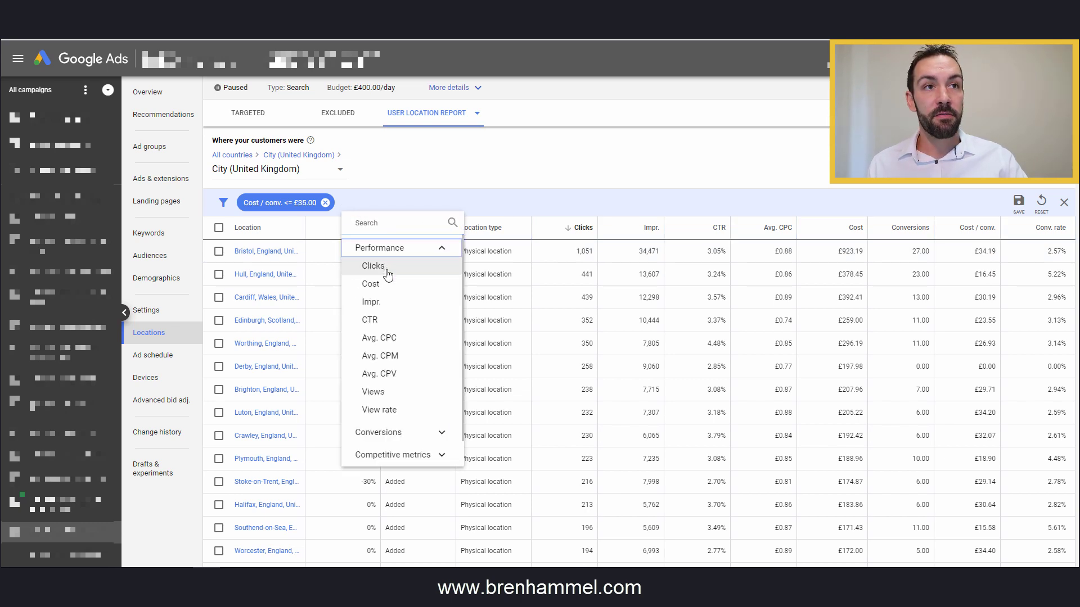
{"action": "left_click", "coordinate": [387, 266]}
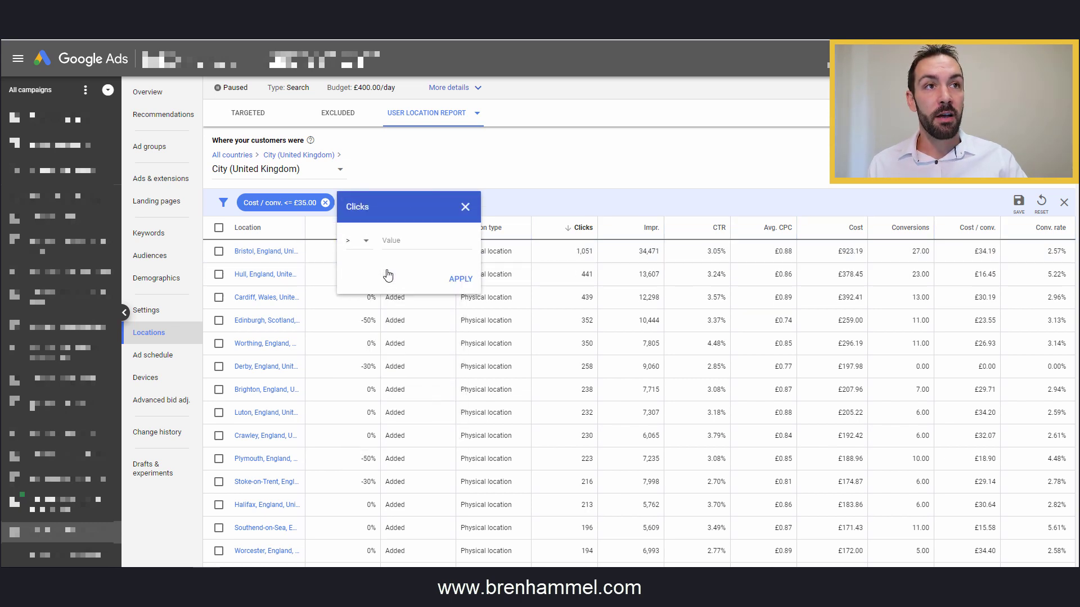
{"action": "left_click", "coordinate": [394, 242]}
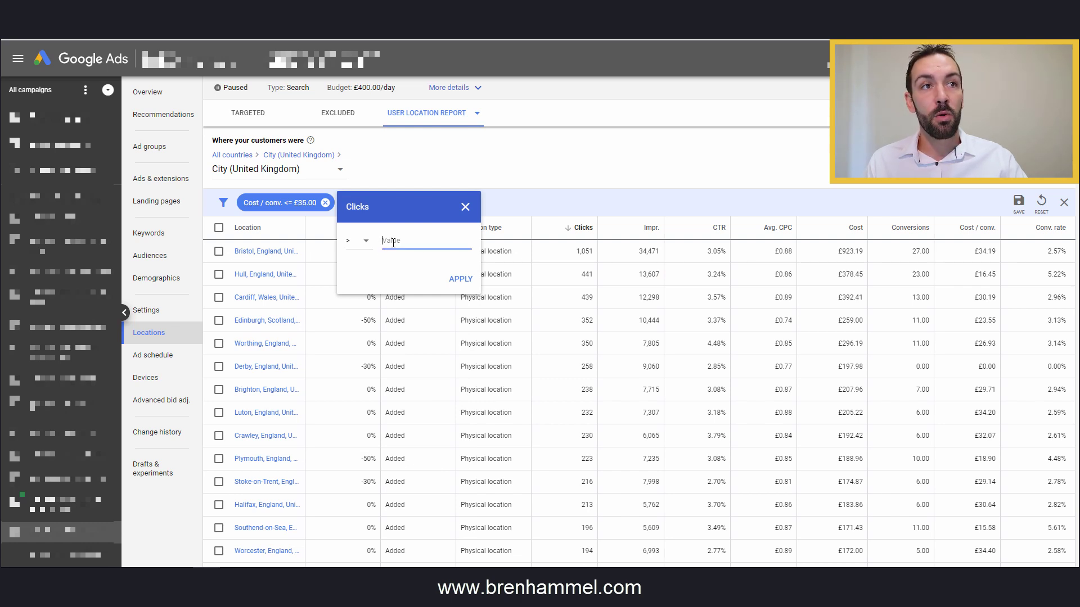
{"action": "type", "text": "75"}
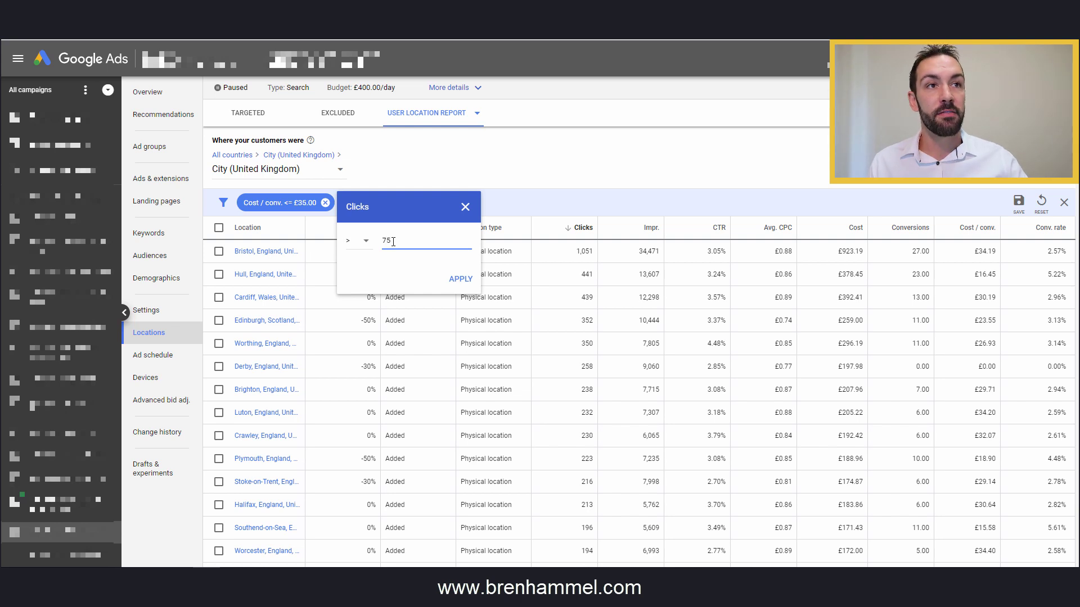
{"action": "left_click", "coordinate": [455, 280]}
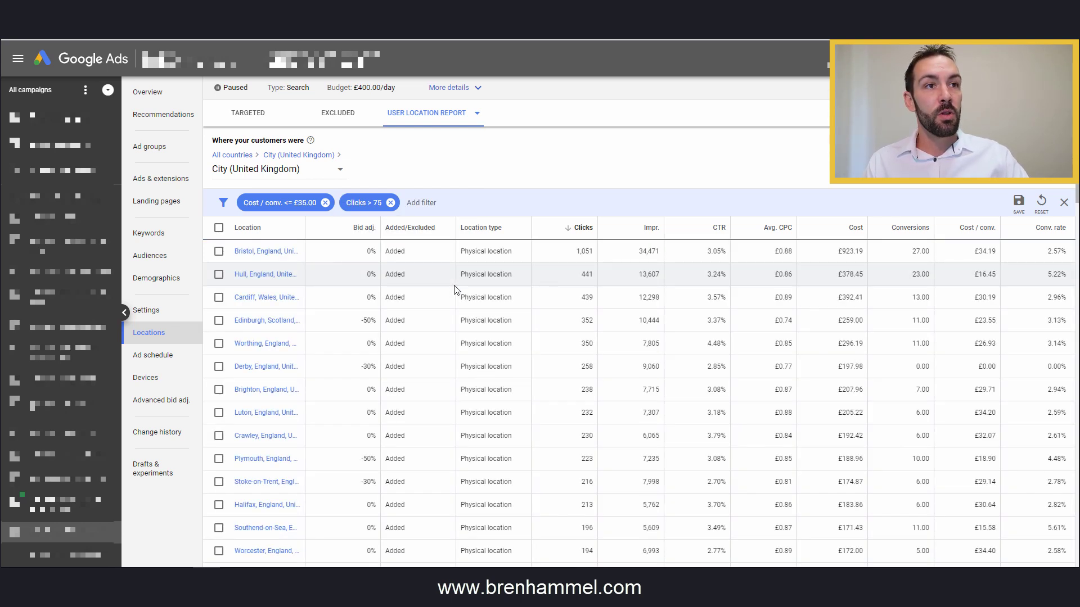
- Add a third filter keeping only cities with more than 2 conversions
{"action": "scroll", "coordinate": [464, 298], "scroll_direction": "down", "scroll_amount": 15}
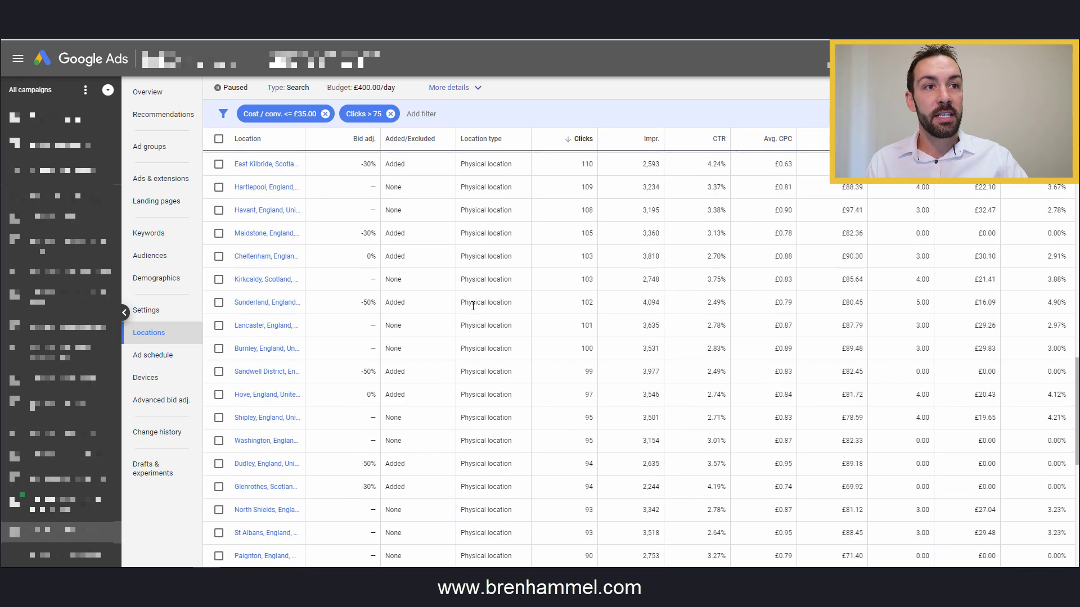
{"action": "scroll", "coordinate": [473, 306], "scroll_direction": "up", "scroll_amount": 15}
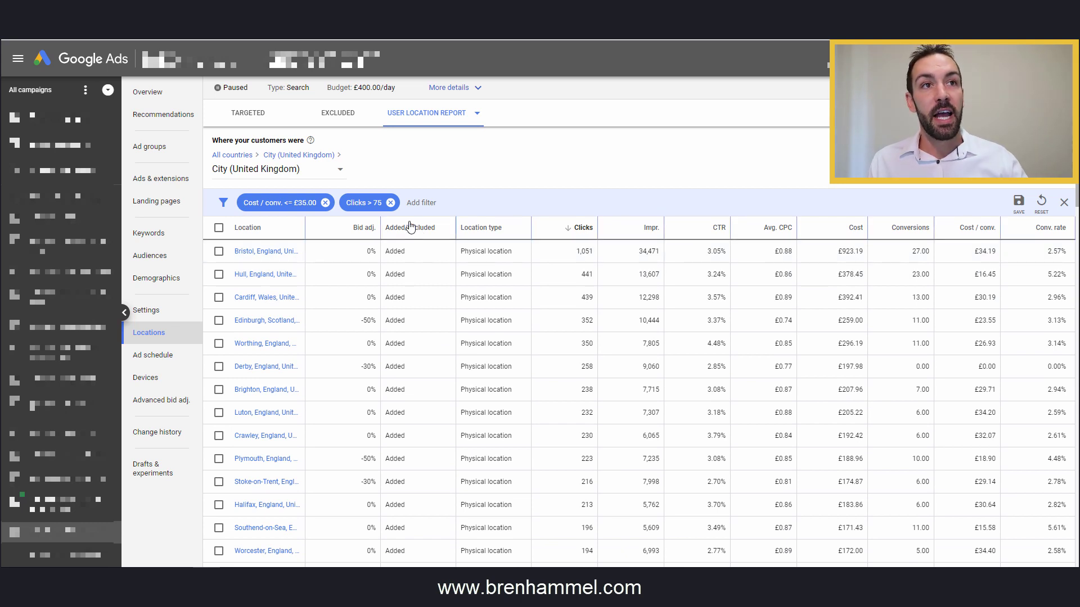
{"action": "left_click", "coordinate": [412, 203]}
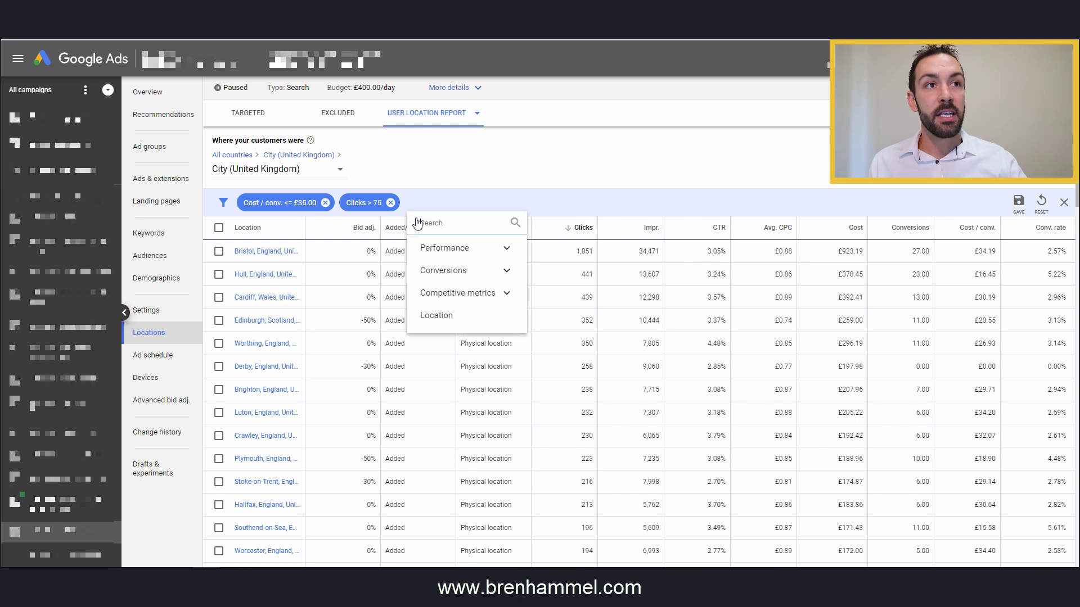
{"action": "left_click", "coordinate": [465, 271]}
{"action": "left_click", "coordinate": [463, 288]}
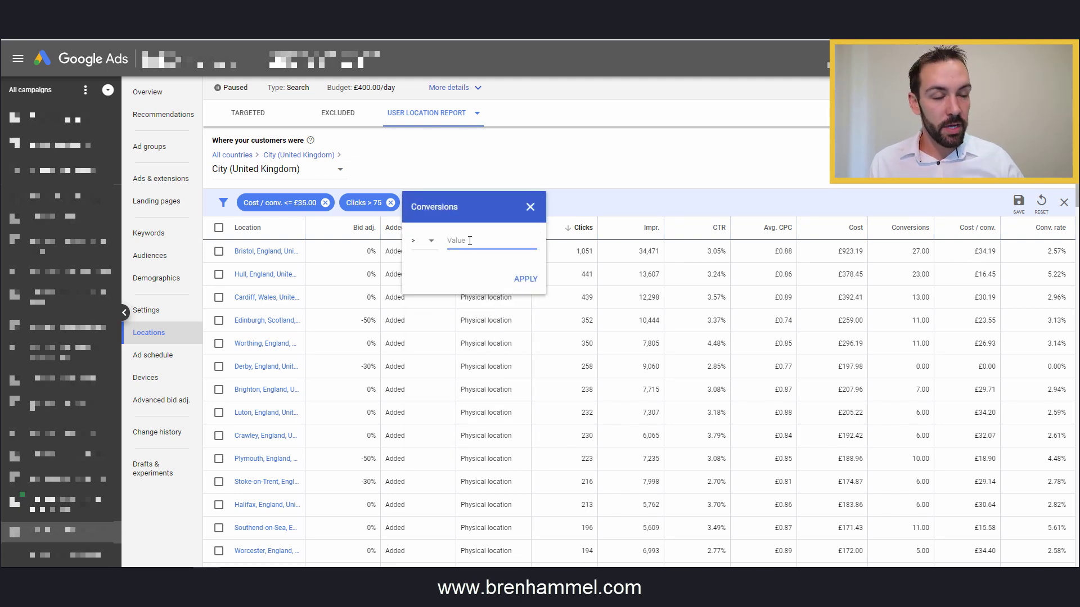
{"action": "type", "text": "2"}
{"action": "left_click", "coordinate": [526, 279]}
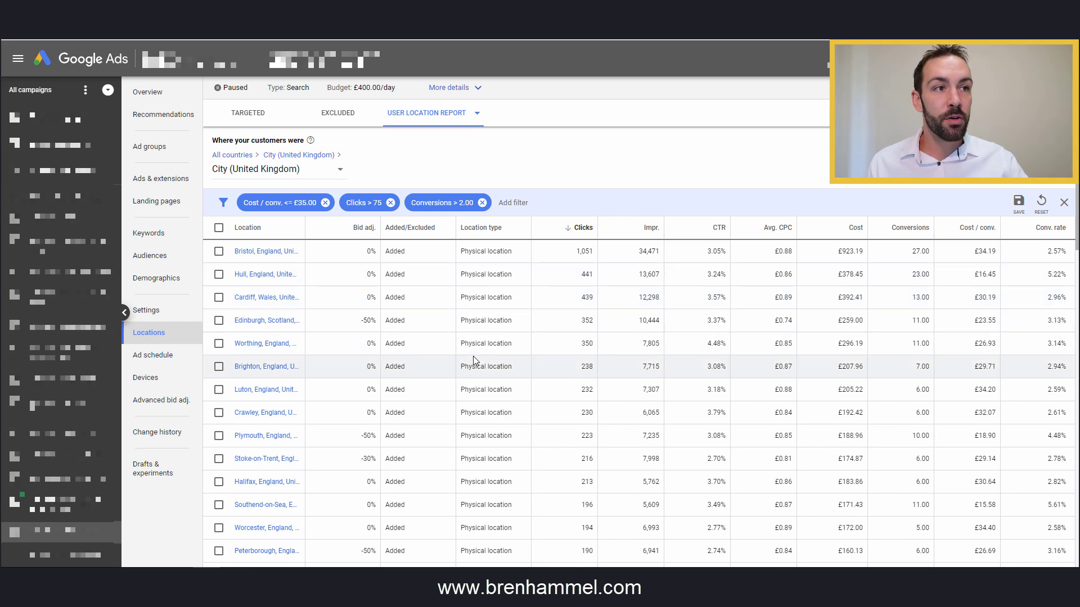
- Review the filtered city list from start to end, checking bid adjustments, conversions and cost per conversion
{"action": "scroll", "coordinate": [473, 356], "scroll_direction": "down", "scroll_amount": 15}
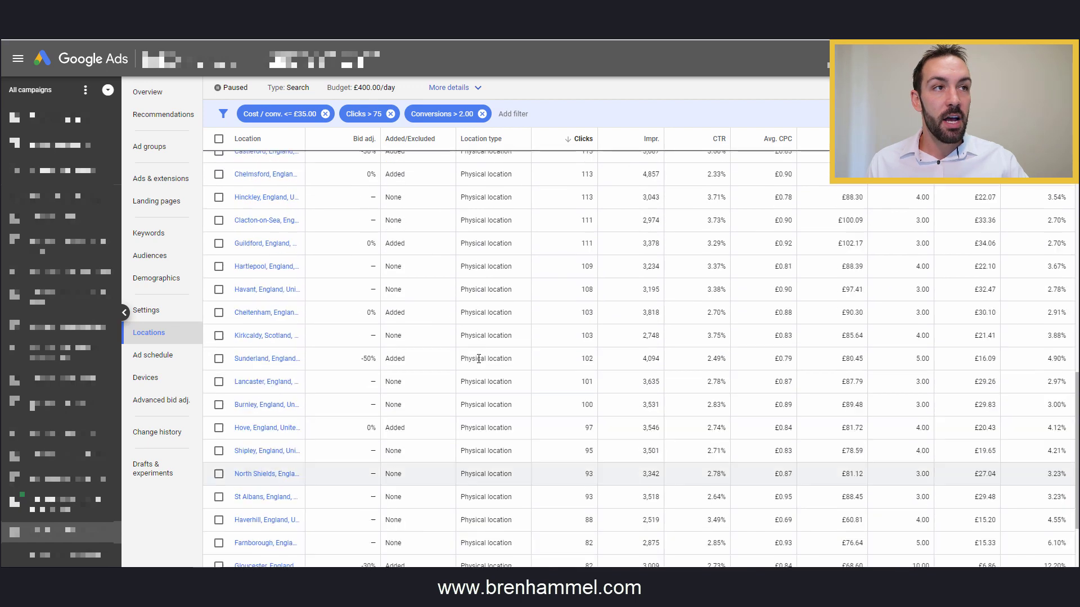
{"action": "scroll", "coordinate": [478, 359], "scroll_direction": "up", "scroll_amount": 15}
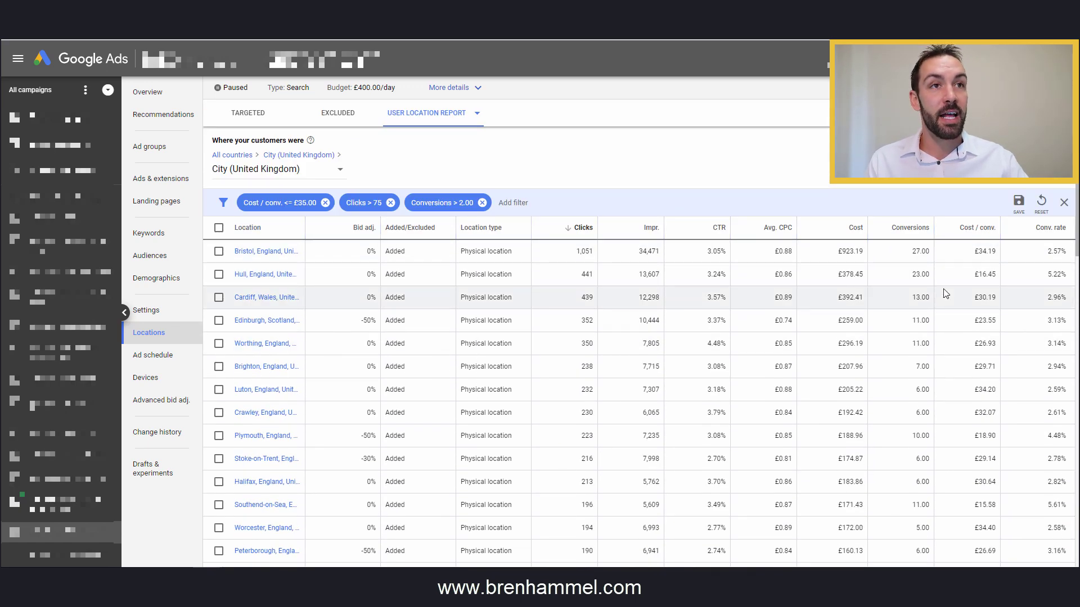
{"action": "mouse_move", "coordinate": [332, 229]}
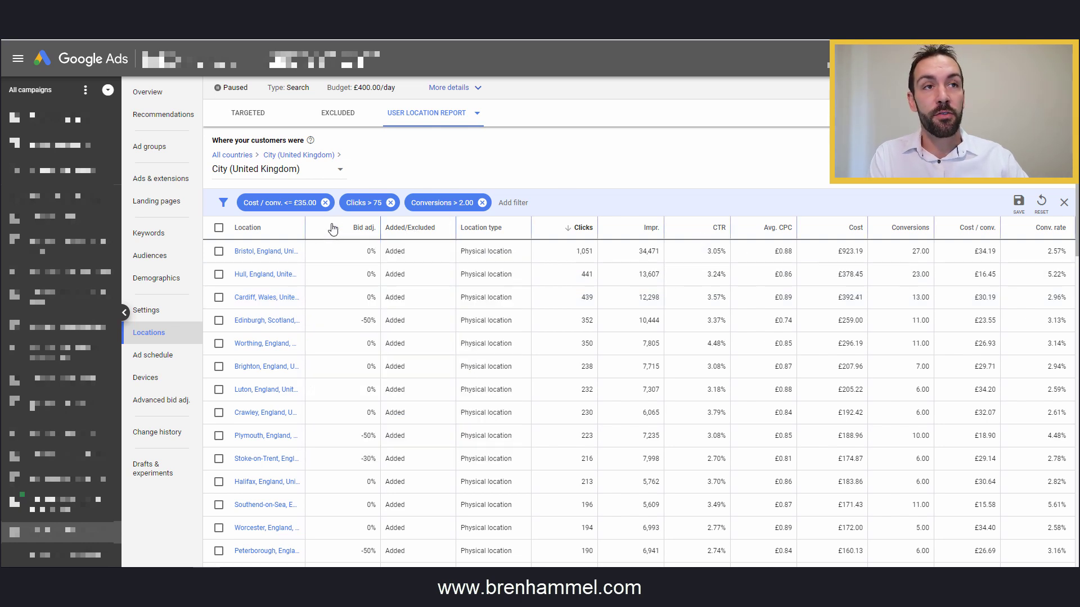
{"action": "scroll", "coordinate": [915, 270], "scroll_direction": "down", "scroll_amount": 7}
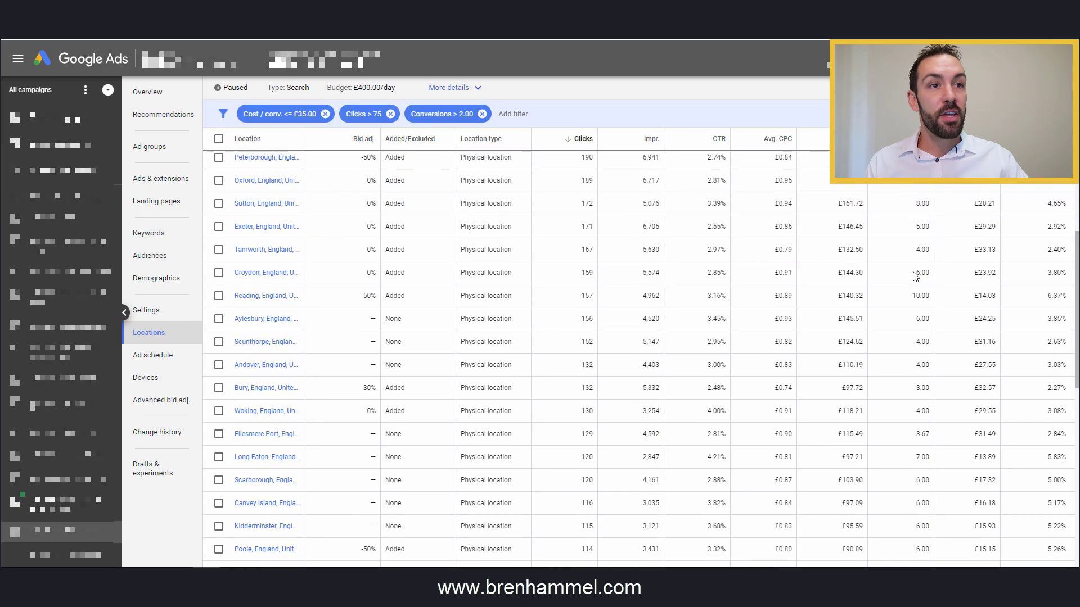
{"action": "scroll", "coordinate": [915, 276], "scroll_direction": "down", "scroll_amount": 8}
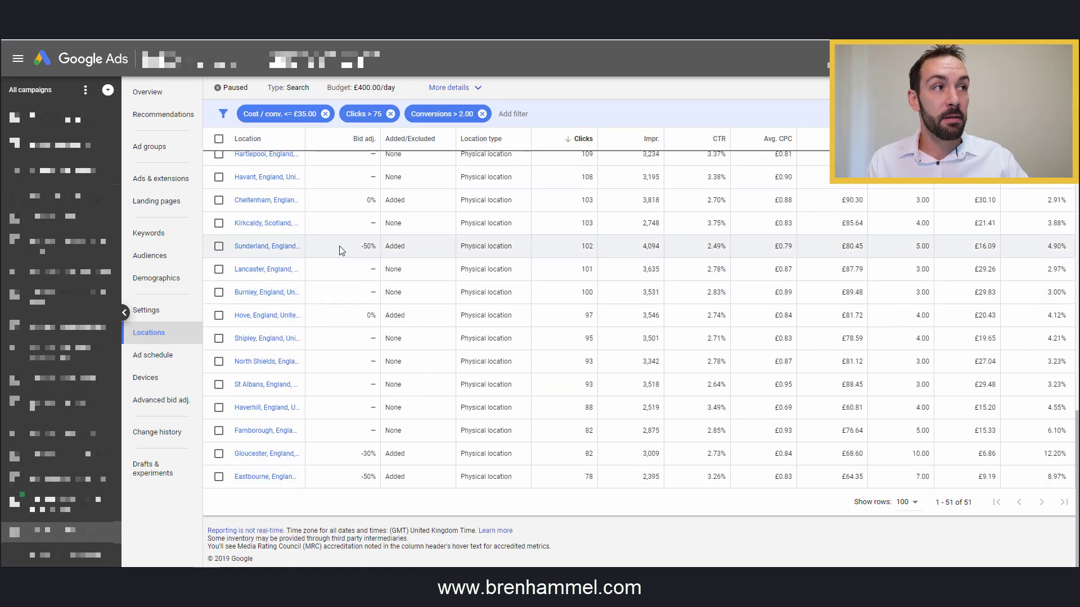
{"action": "scroll", "coordinate": [339, 247], "scroll_direction": "up", "scroll_amount": 15}
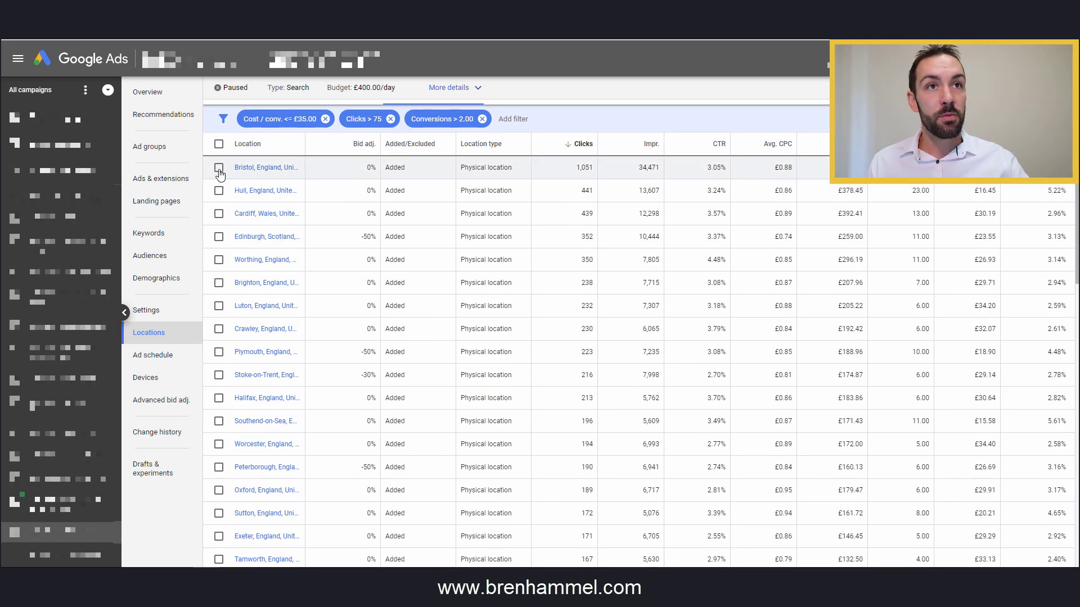
- Try adding all filtered cities as targets with a 15% bid increase, and discard the change without saving
{"action": "left_click", "coordinate": [220, 145]}
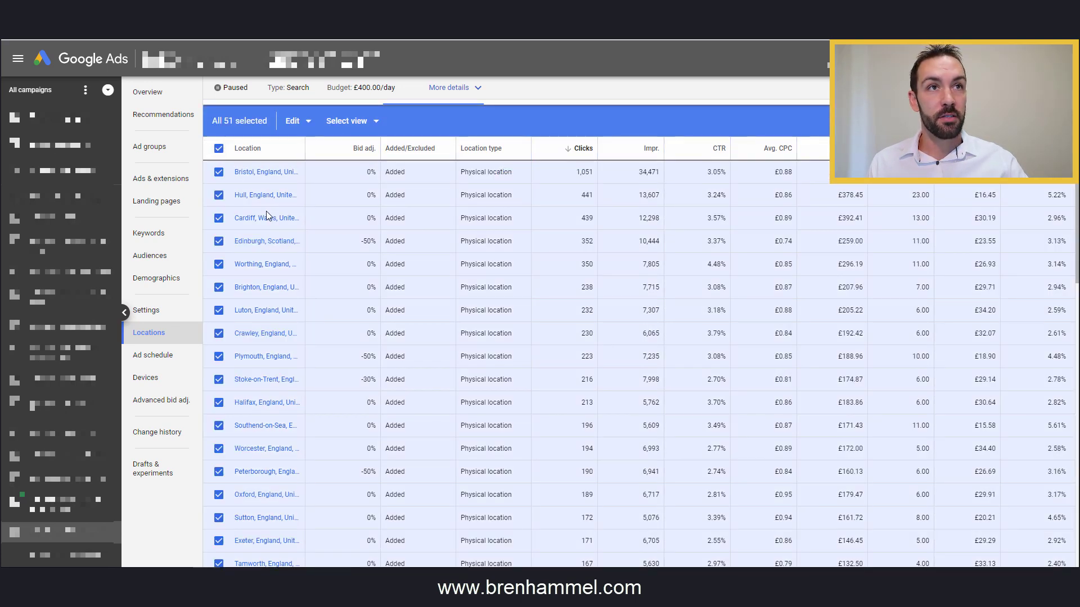
{"action": "scroll", "coordinate": [265, 211], "scroll_direction": "up", "scroll_amount": 2}
{"action": "left_click", "coordinate": [286, 213]}
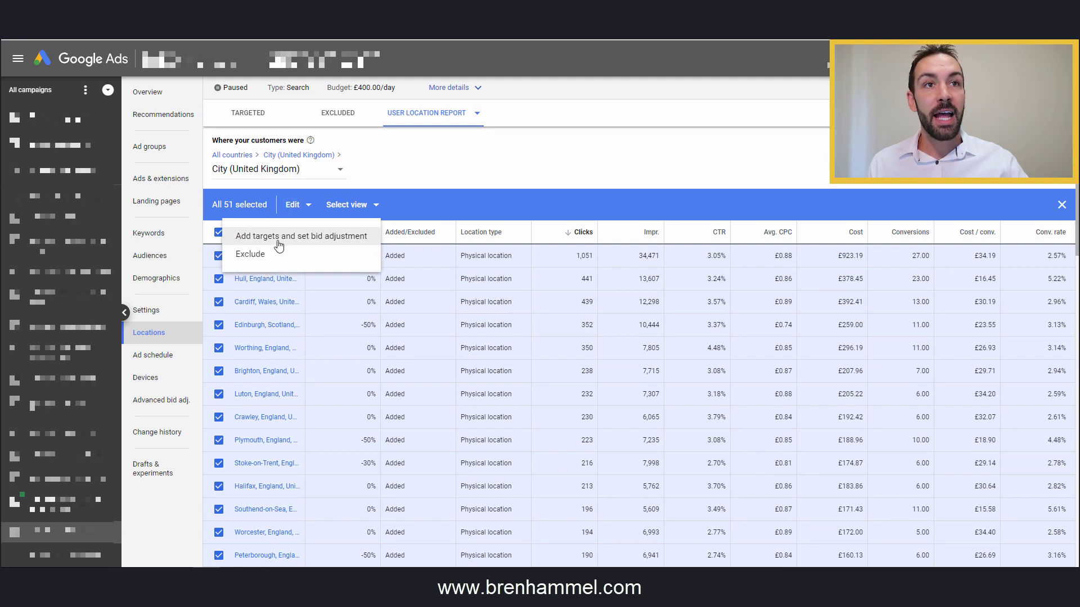
{"action": "left_click", "coordinate": [279, 238]}
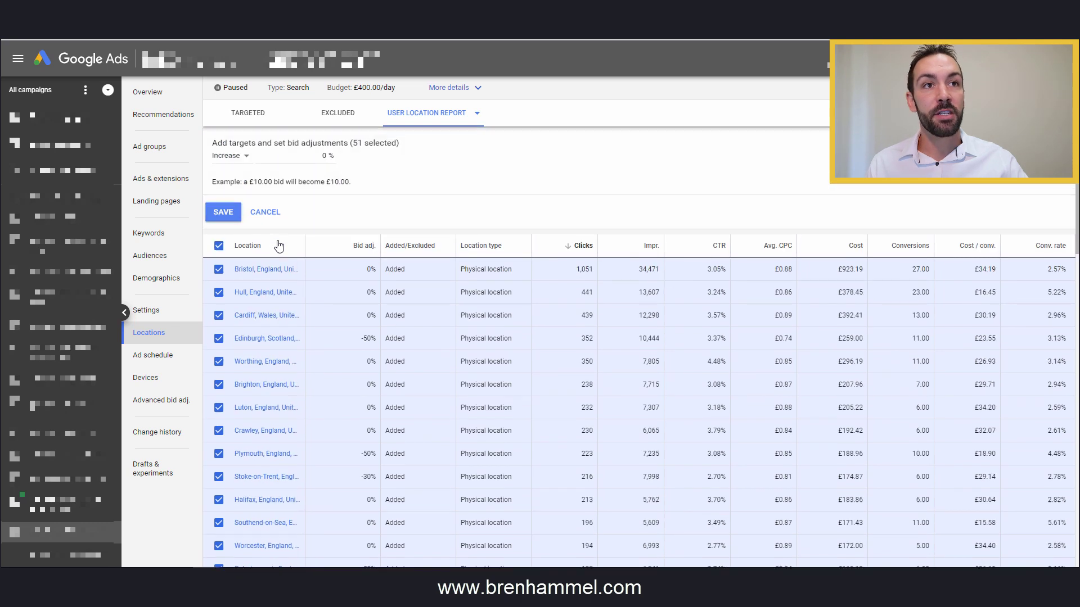
{"action": "left_click", "coordinate": [288, 157]}
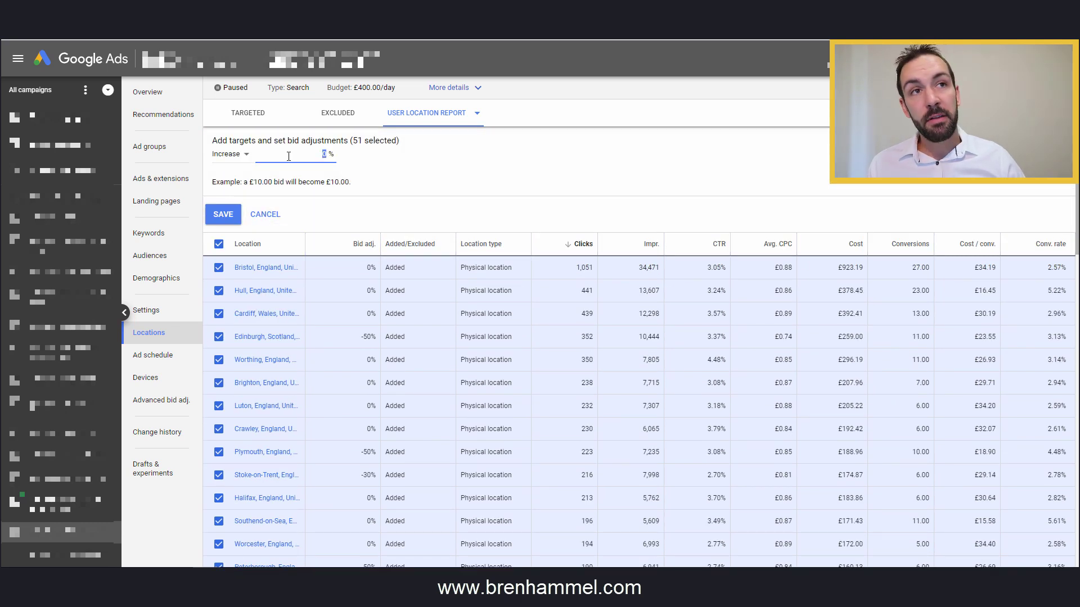
{"action": "type", "text": "15"}
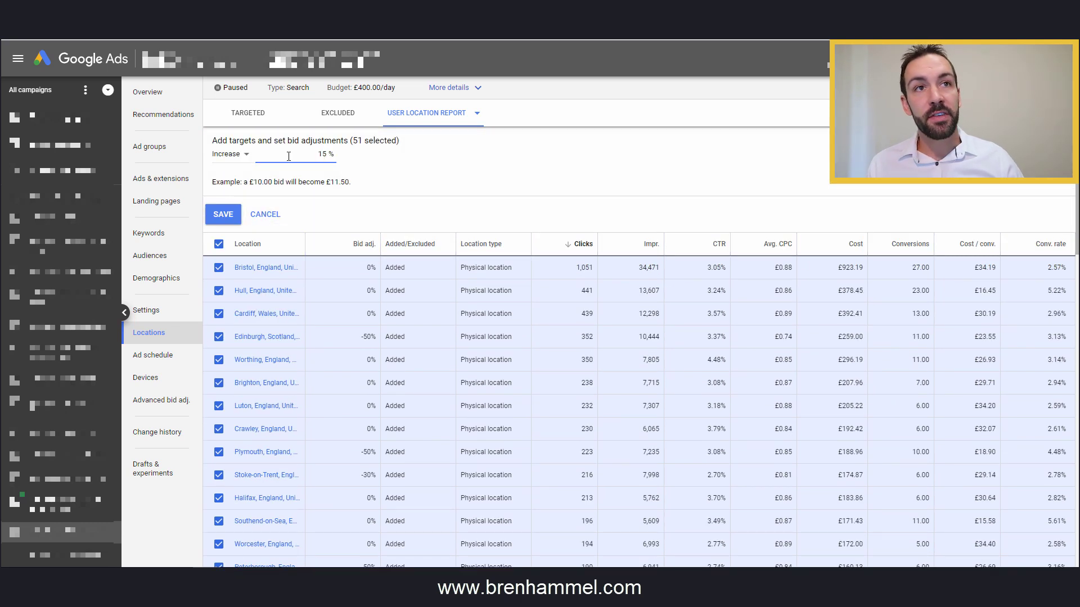
{"action": "left_click", "coordinate": [265, 214]}
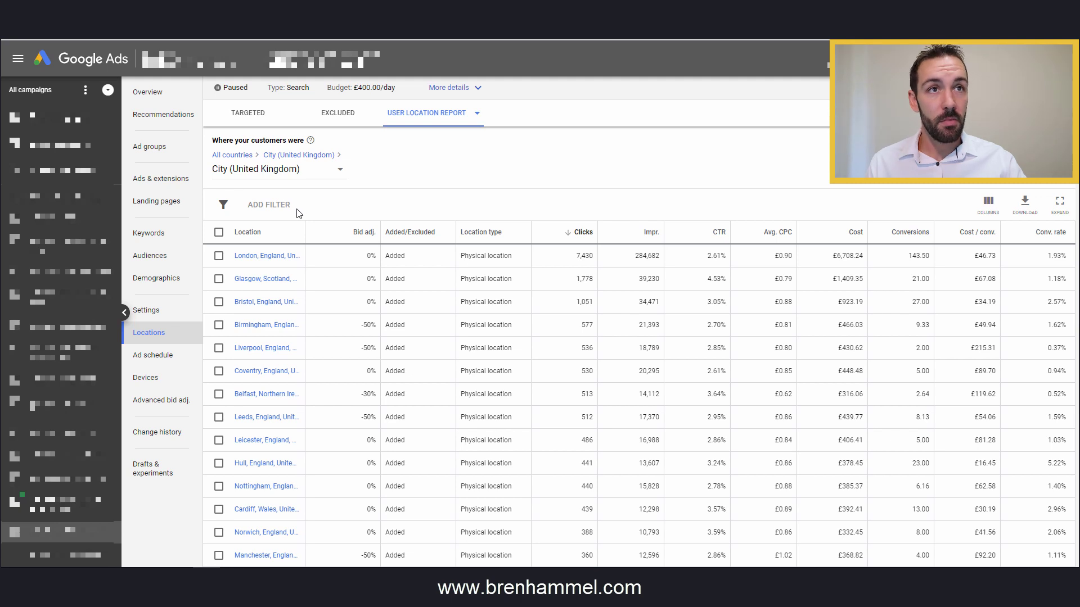
- Filter the city list to a cost per conversion of at least £40 (>=)
{"action": "left_click", "coordinate": [260, 207]}
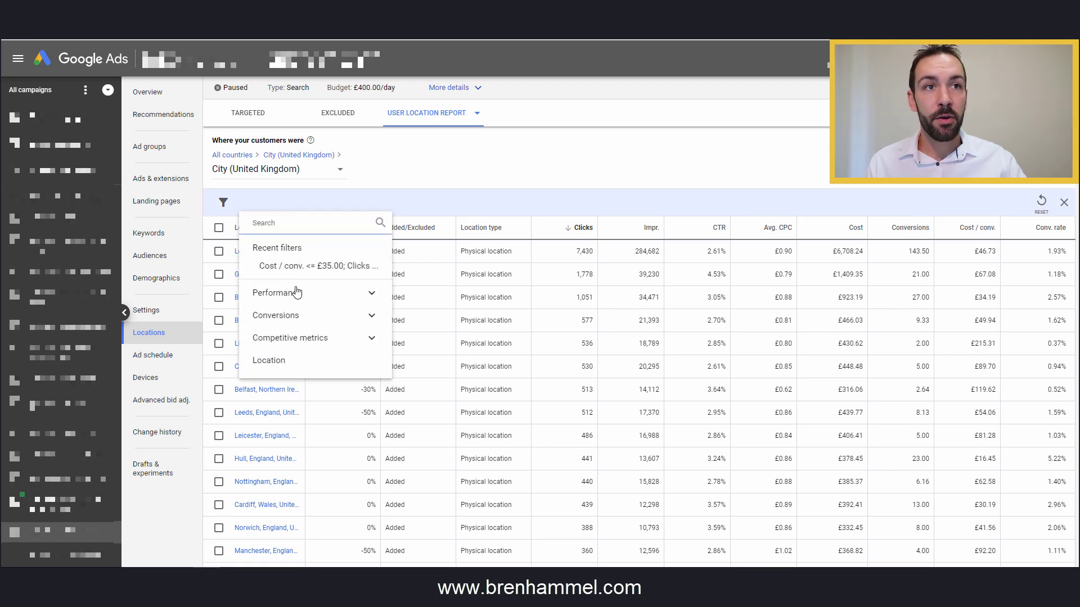
{"action": "left_click", "coordinate": [288, 318]}
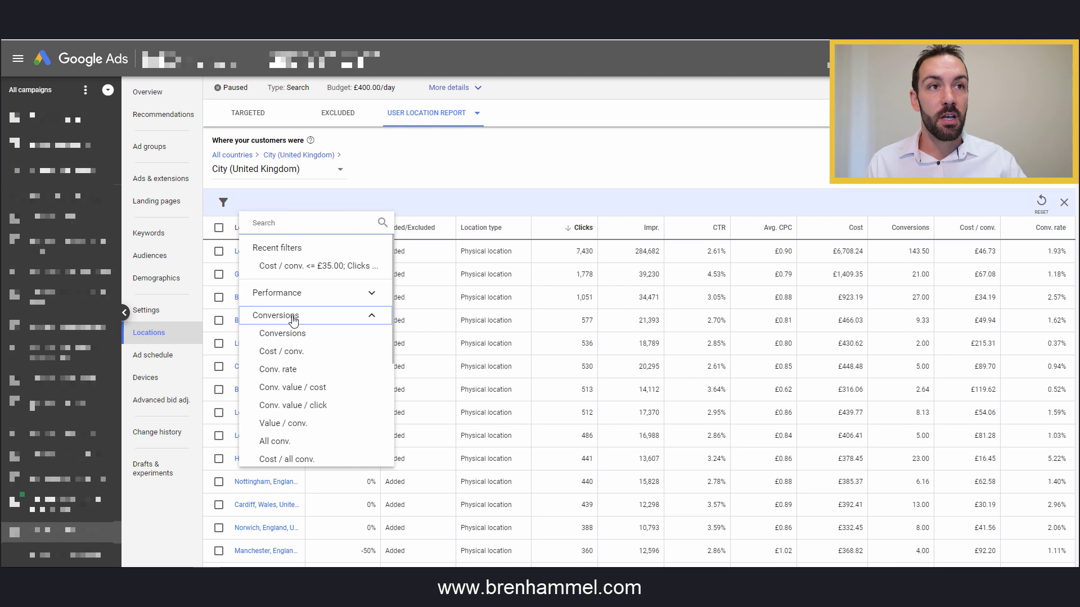
{"action": "left_click", "coordinate": [304, 353]}
{"action": "left_click", "coordinate": [250, 243]}
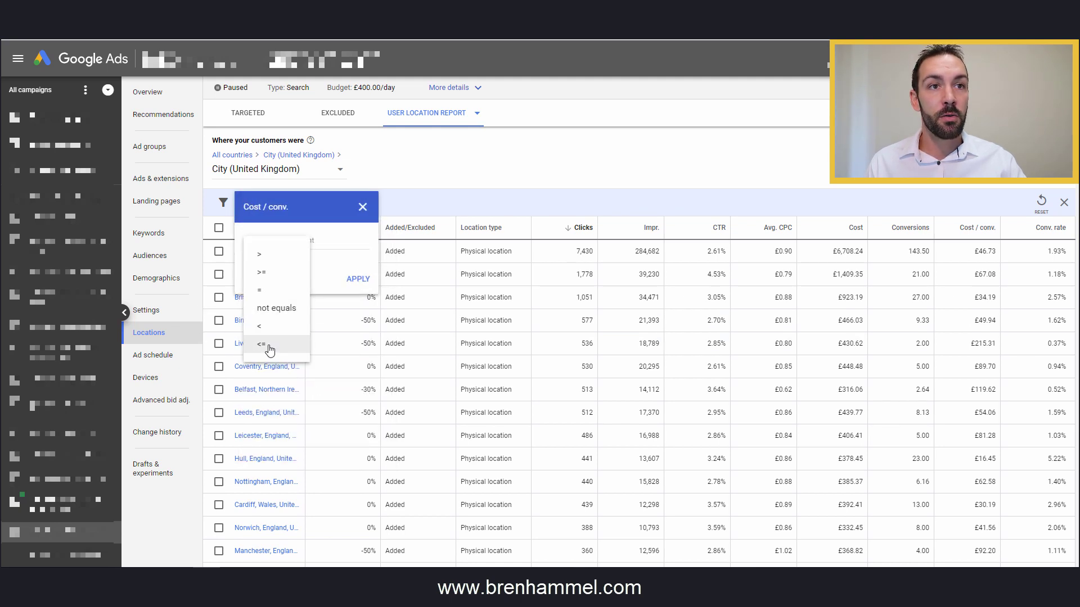
{"action": "left_click", "coordinate": [263, 273]}
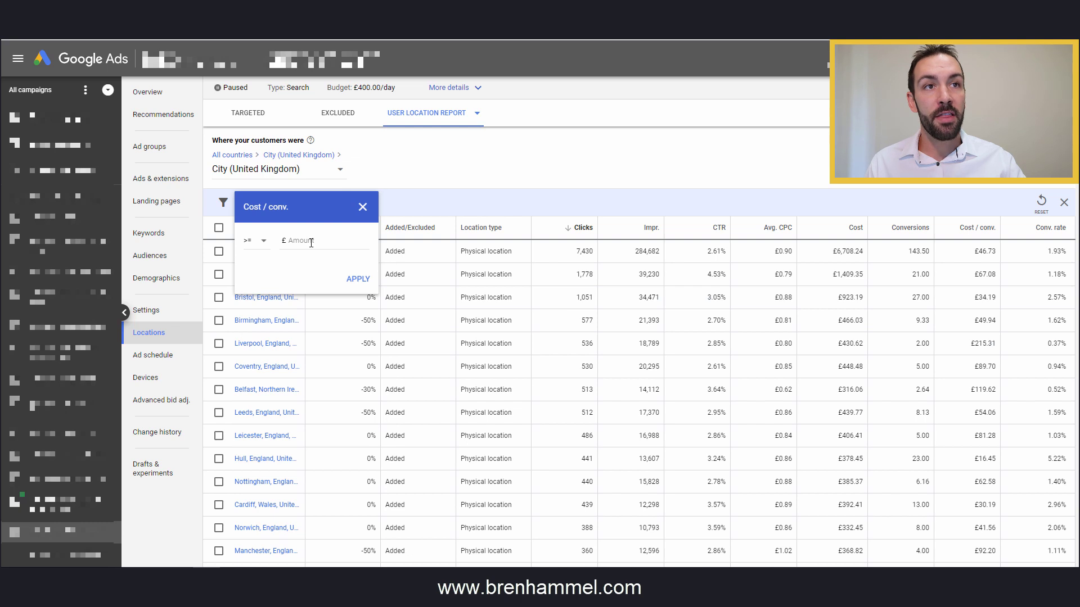
{"action": "left_click", "coordinate": [311, 242]}
{"action": "type", "text": "35"}
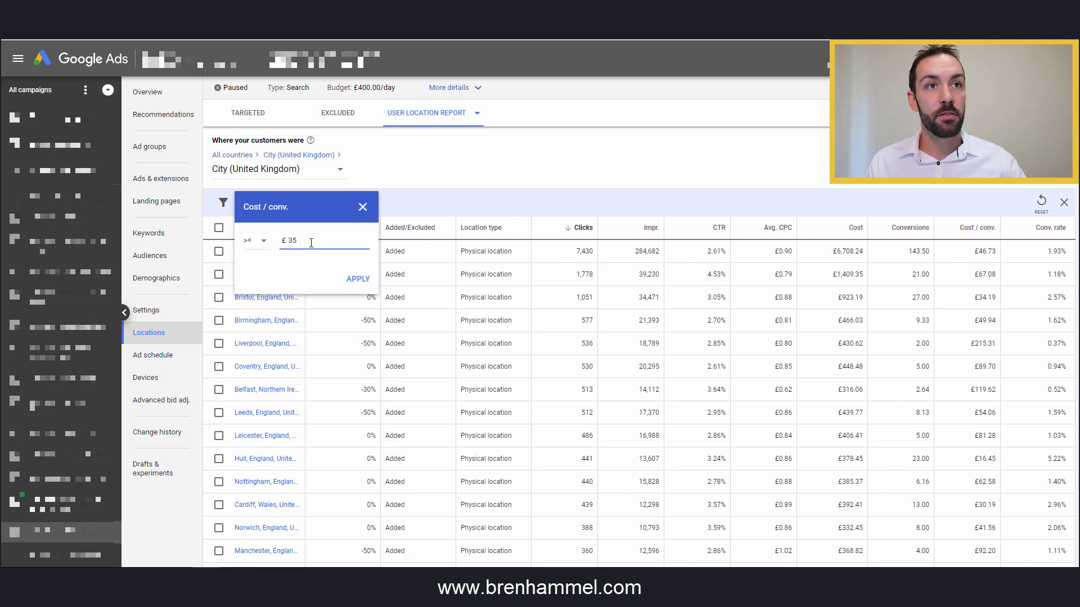
{"action": "double_click", "coordinate": [311, 242]}
{"action": "type", "text": "40"}
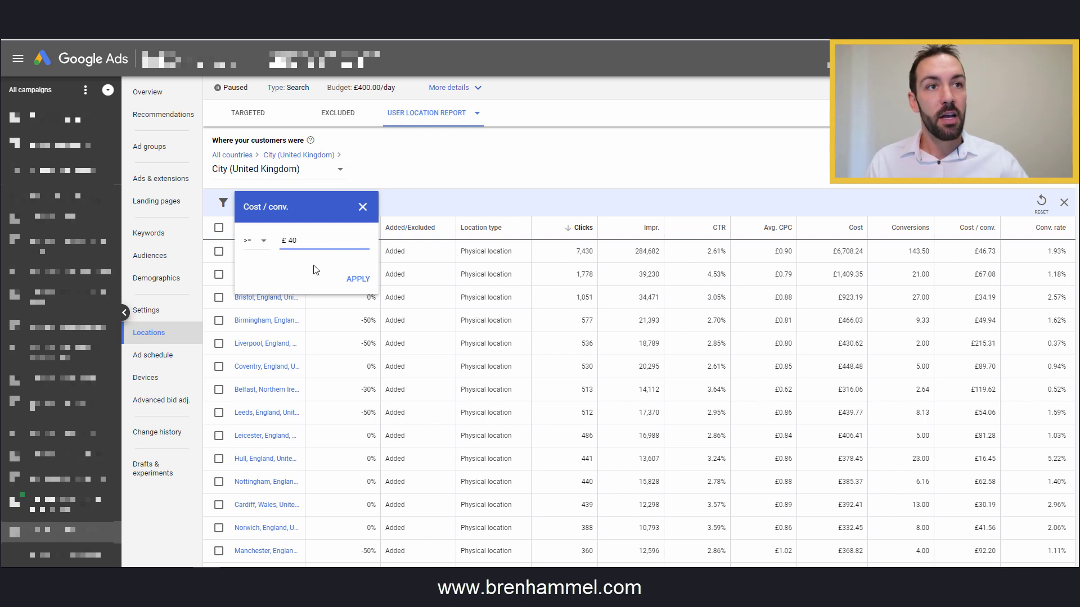
{"action": "left_click", "coordinate": [356, 279]}
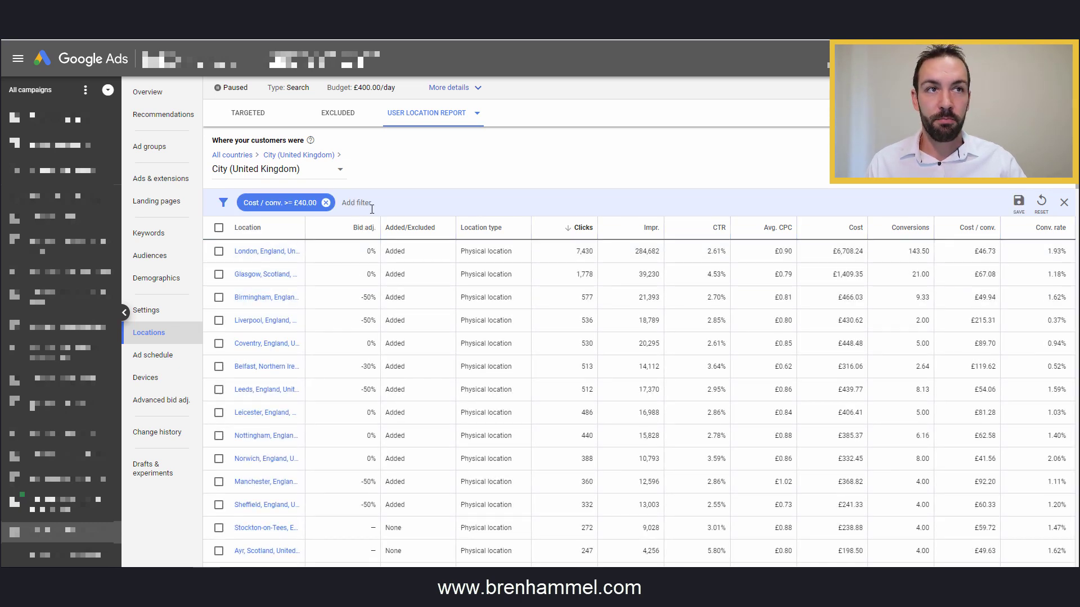
- Add a second filter keeping only cities with more than 4 conversions
{"action": "left_click", "coordinate": [367, 203]}
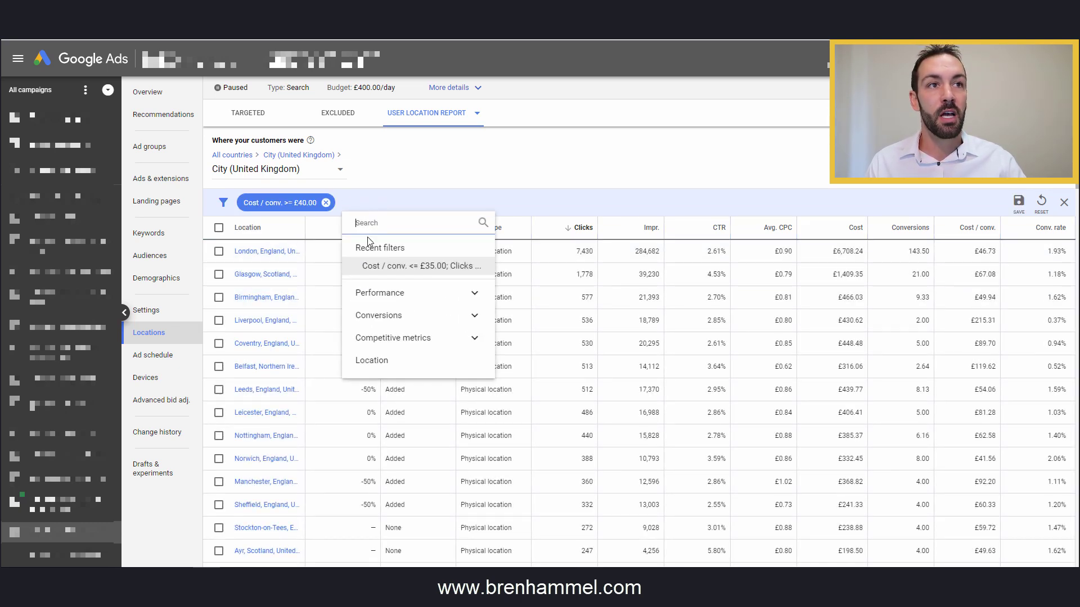
{"action": "left_click", "coordinate": [394, 322]}
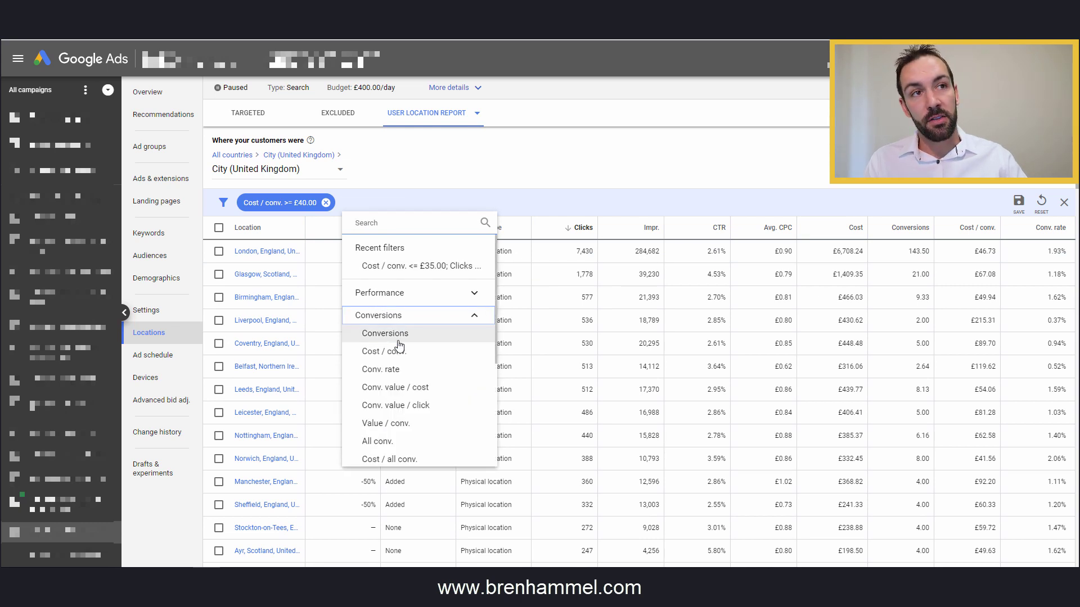
{"action": "left_click", "coordinate": [396, 337]}
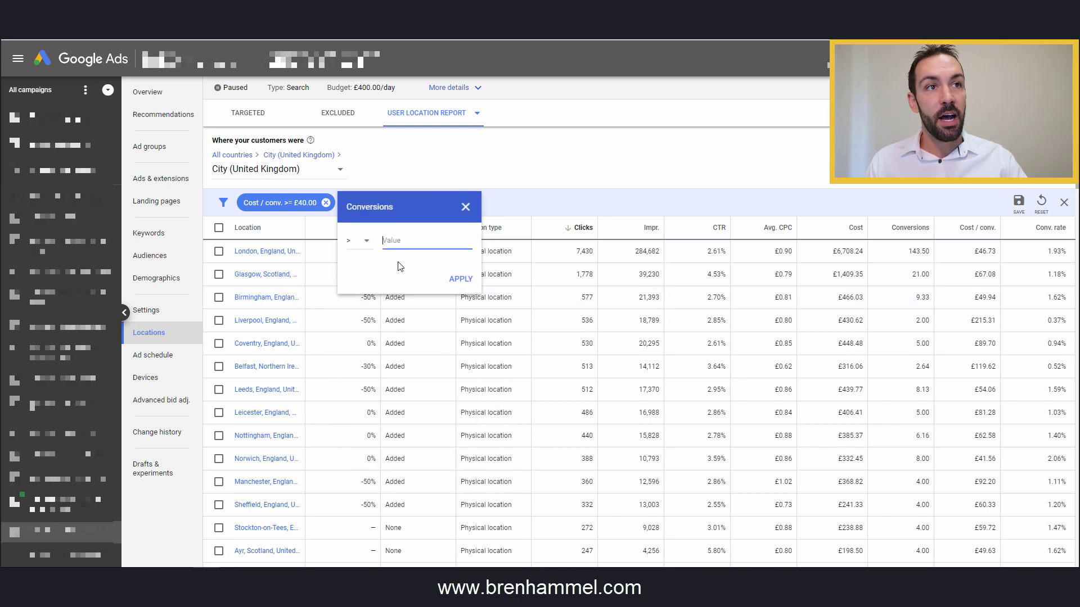
{"action": "type", "text": "4"}
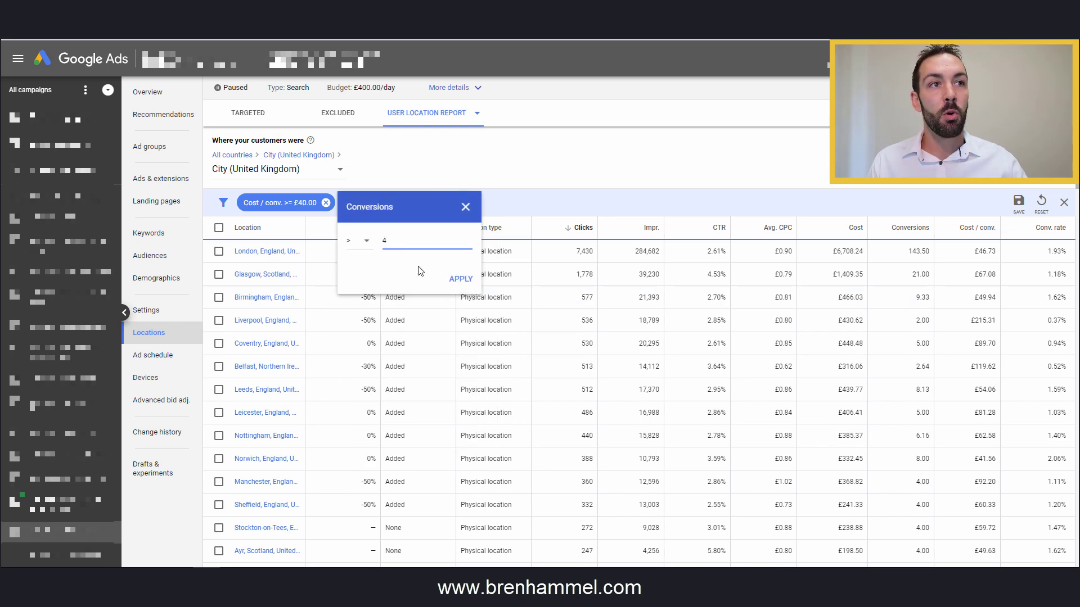
{"action": "left_click", "coordinate": [457, 279]}
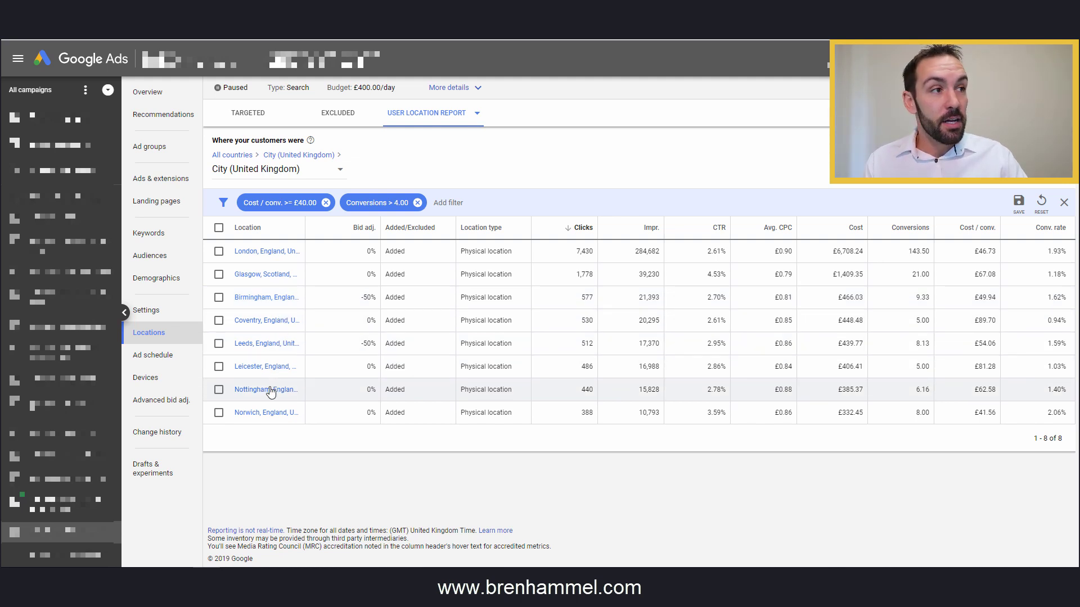
- Select all filtered cities and enter a 30% bid decrease in their target and bid adjustment settings
{"action": "left_click", "coordinate": [219, 228]}
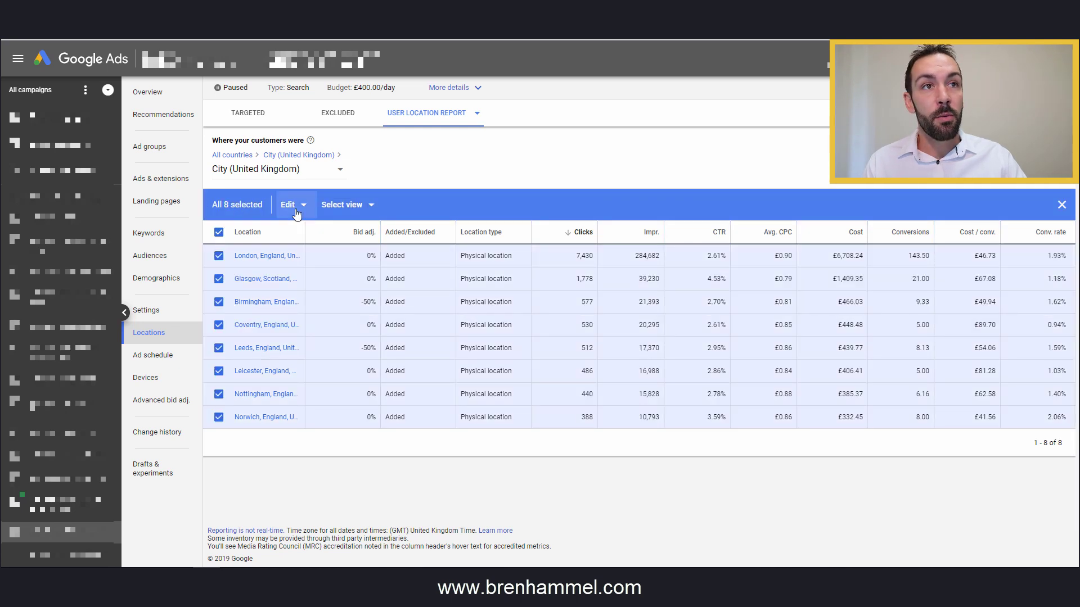
{"action": "left_click", "coordinate": [294, 206]}
{"action": "left_click", "coordinate": [278, 237]}
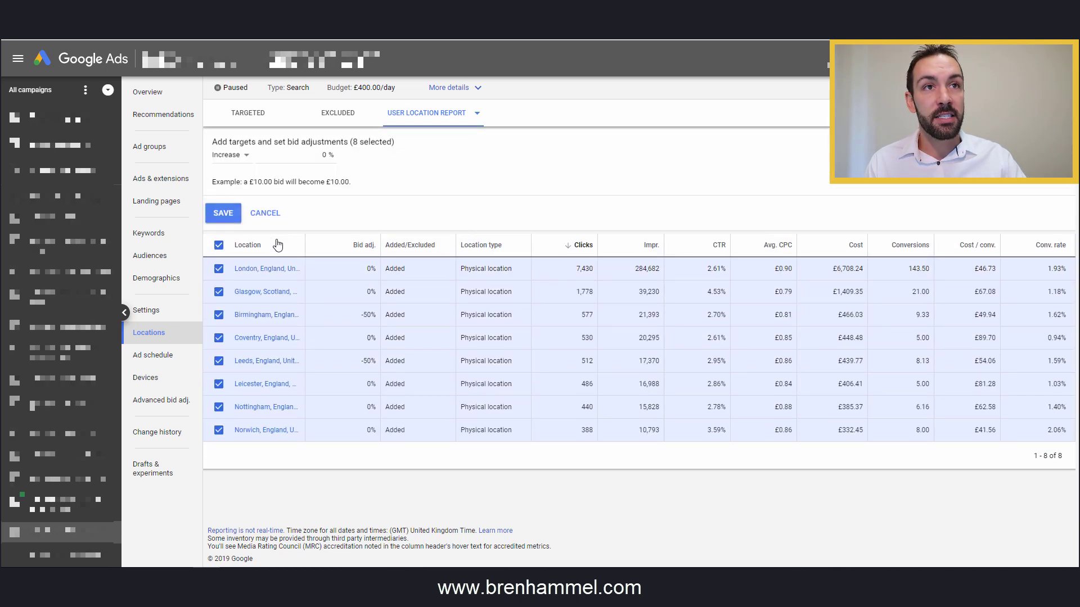
{"action": "left_click", "coordinate": [241, 154]}
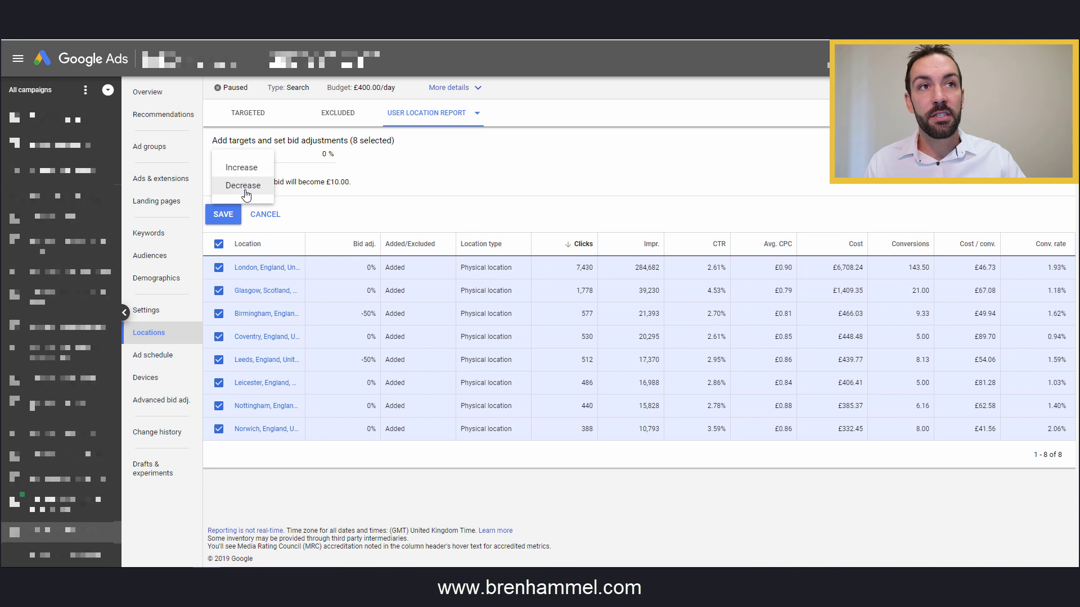
{"action": "left_click", "coordinate": [242, 185]}
{"action": "left_click", "coordinate": [302, 154]}
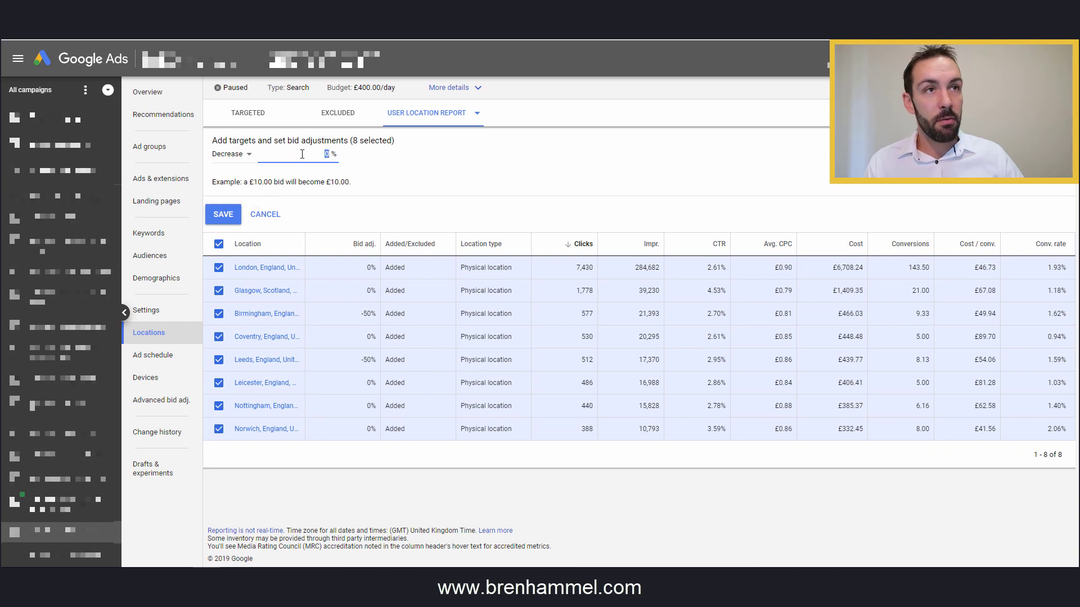
{"action": "type", "text": "30"}
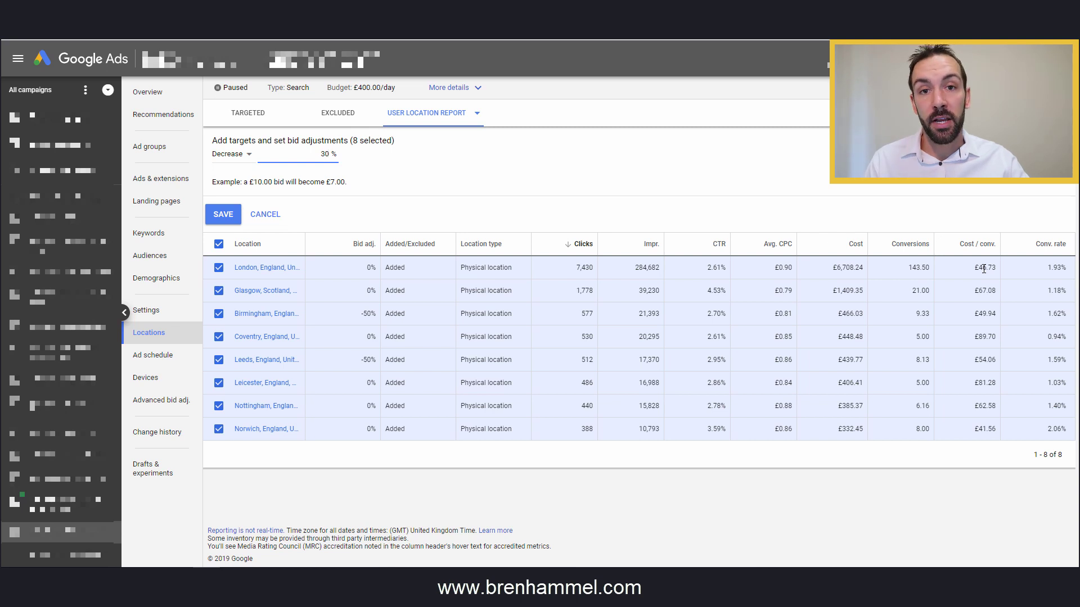
- Switch to the Percentage Calculator website and calculate the percentage change from 46 to 30
{"action": "key", "text": "ctrl+Tab"}
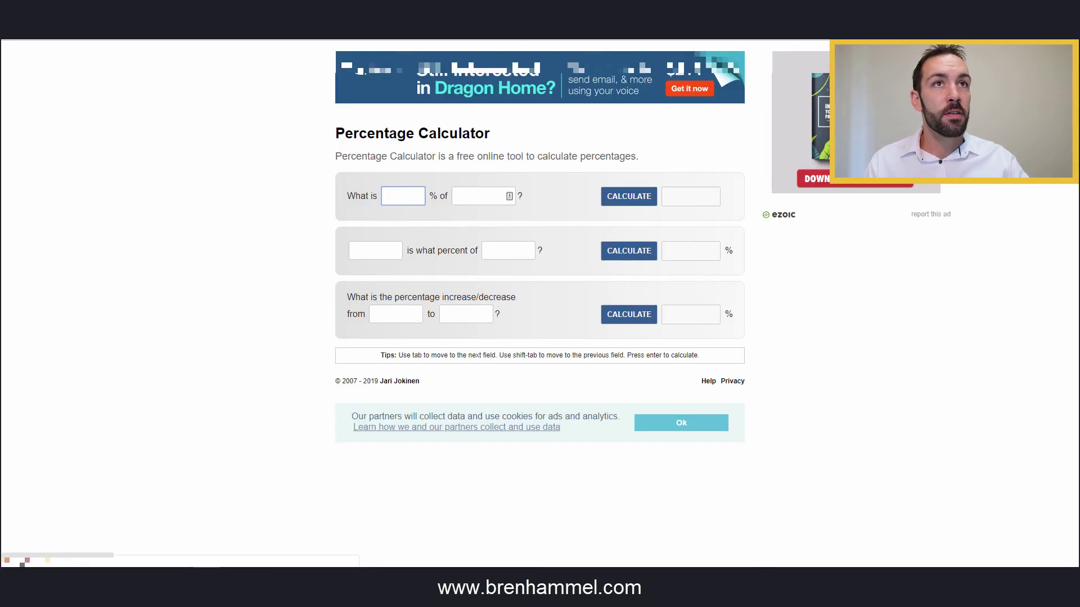
{"action": "left_click", "coordinate": [412, 314]}
{"action": "type", "text": "46"}
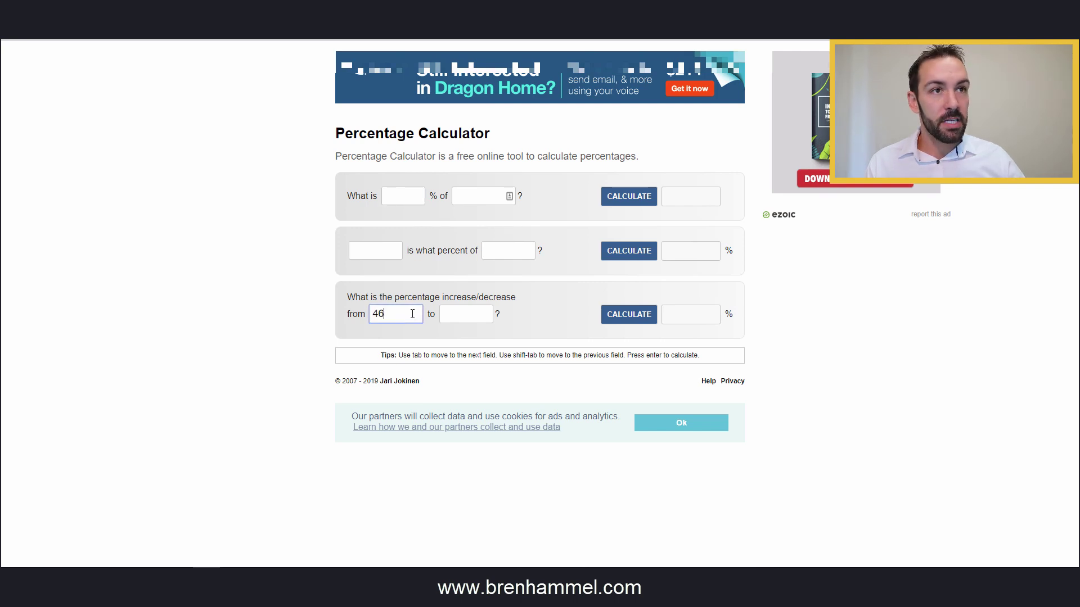
{"action": "left_click", "coordinate": [449, 313]}
{"action": "type", "text": "30"}
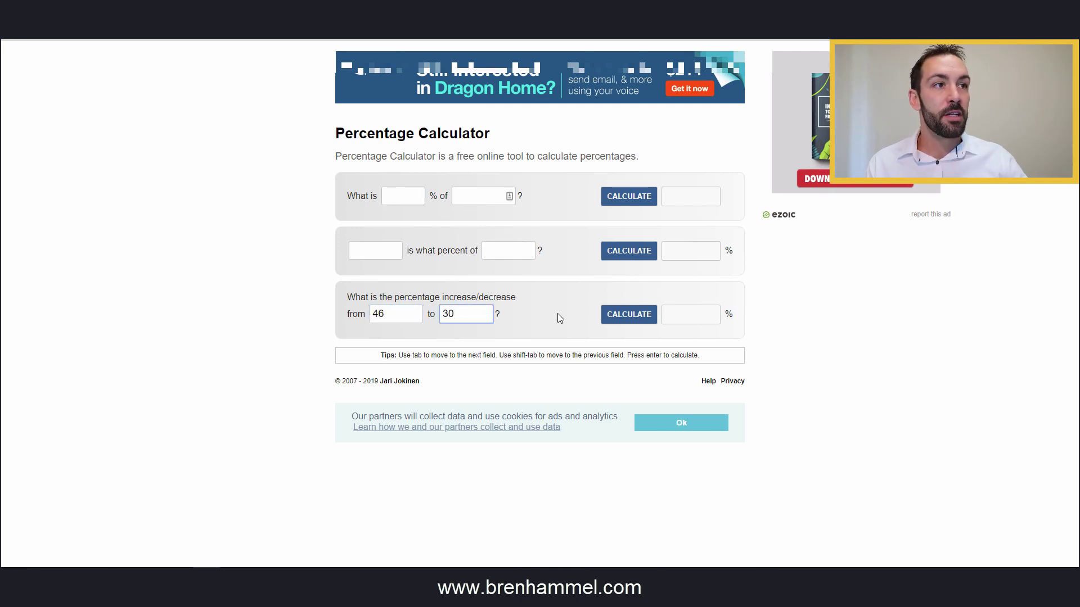
{"action": "left_click", "coordinate": [641, 318]}
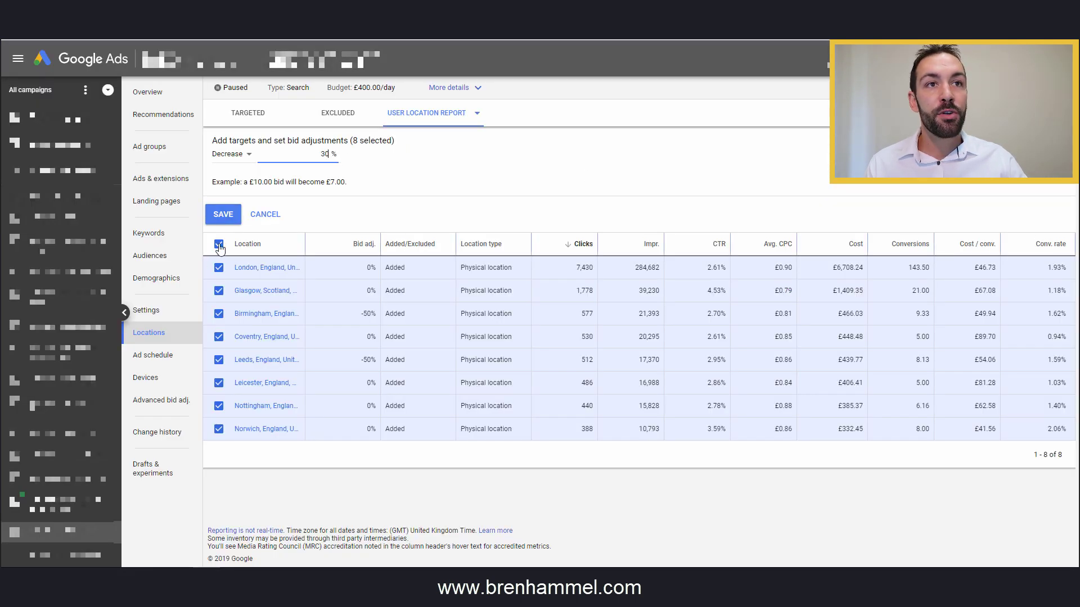
- Back in Google Ads, try a 34% bid decrease for London only, and discard it without saving
{"action": "left_click", "coordinate": [218, 245]}
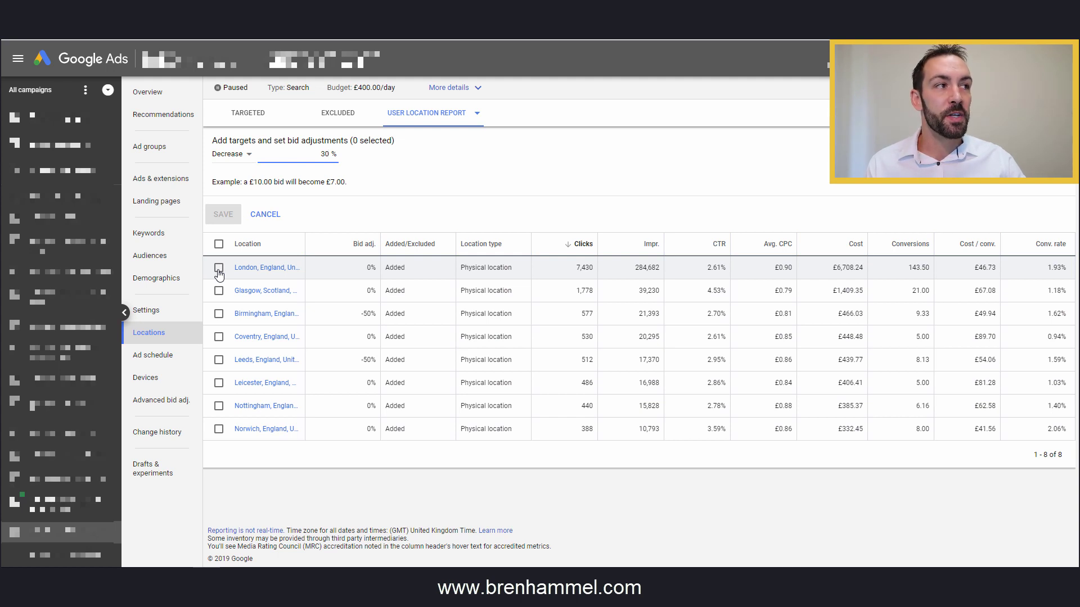
{"action": "left_click", "coordinate": [219, 269]}
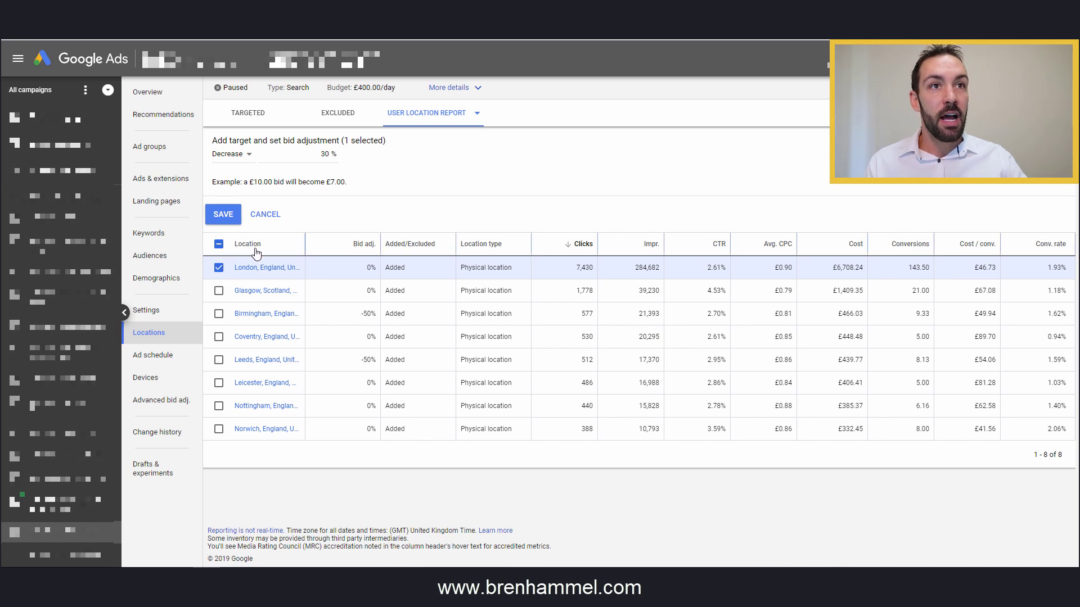
{"action": "left_click", "coordinate": [326, 156]}
{"action": "key", "text": "BackSpace"}
{"action": "type", "text": "4"}
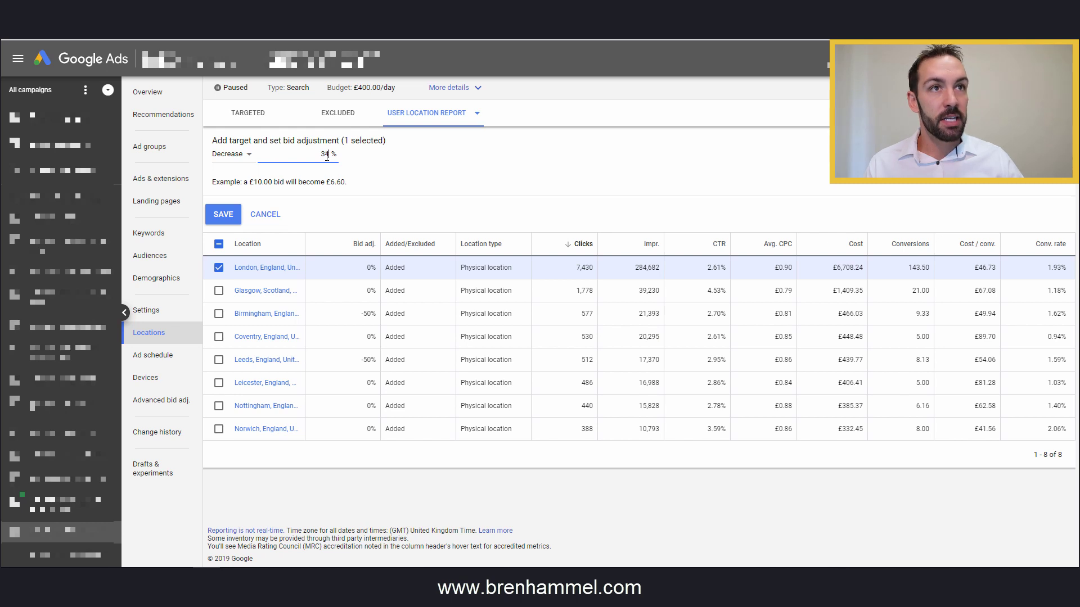
{"action": "left_click", "coordinate": [258, 215]}
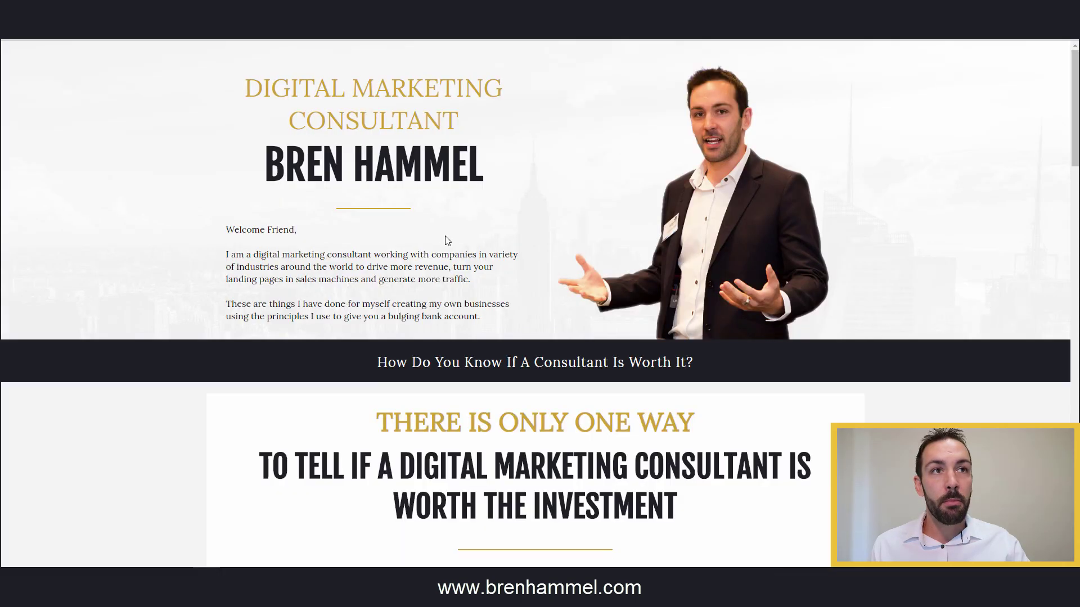
- View the booking form on the consultant's website and close it without filling it in
{"action": "scroll", "coordinate": [447, 241], "scroll_direction": "down", "scroll_amount": 20}
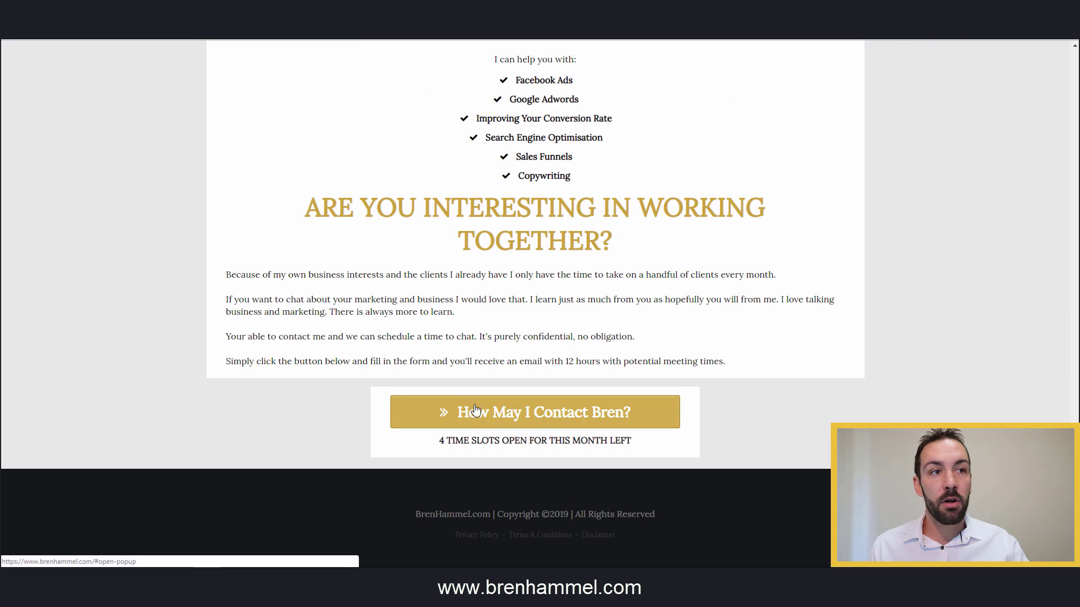
{"action": "left_click", "coordinate": [475, 411]}
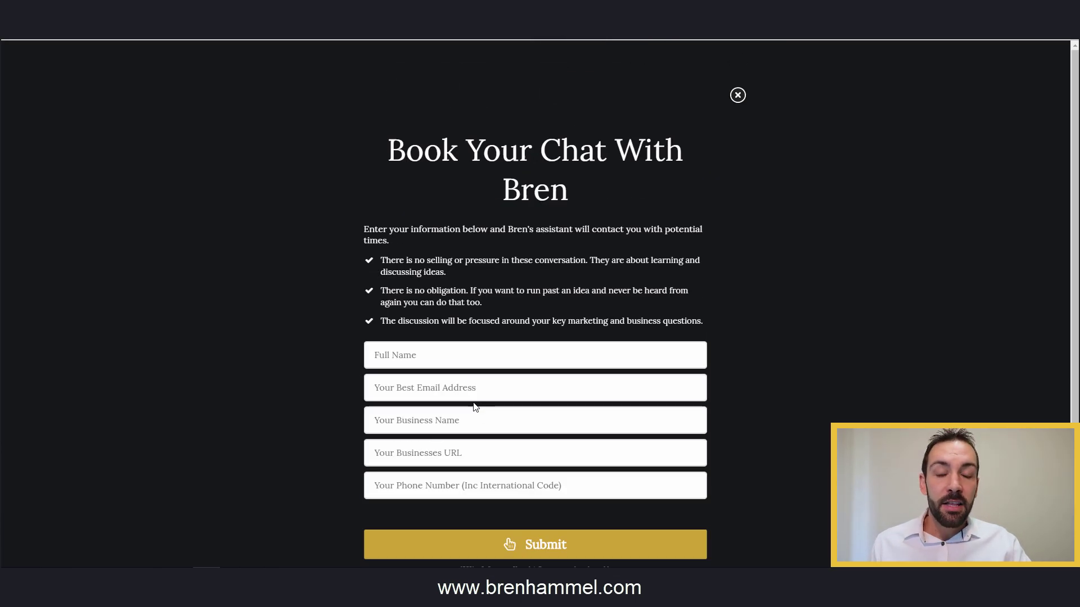
{"action": "left_click", "coordinate": [737, 95]}
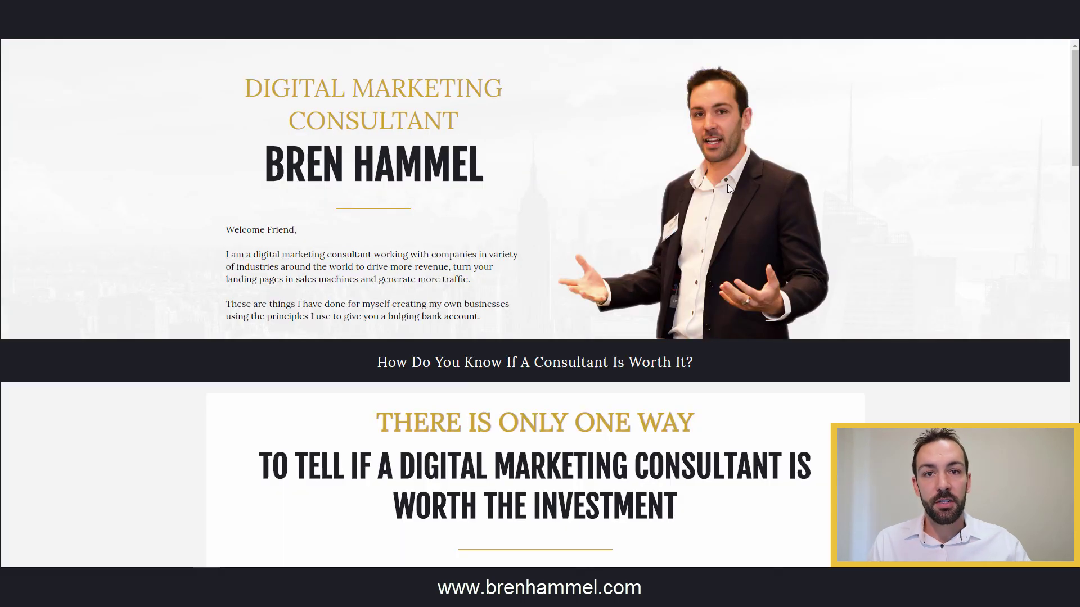